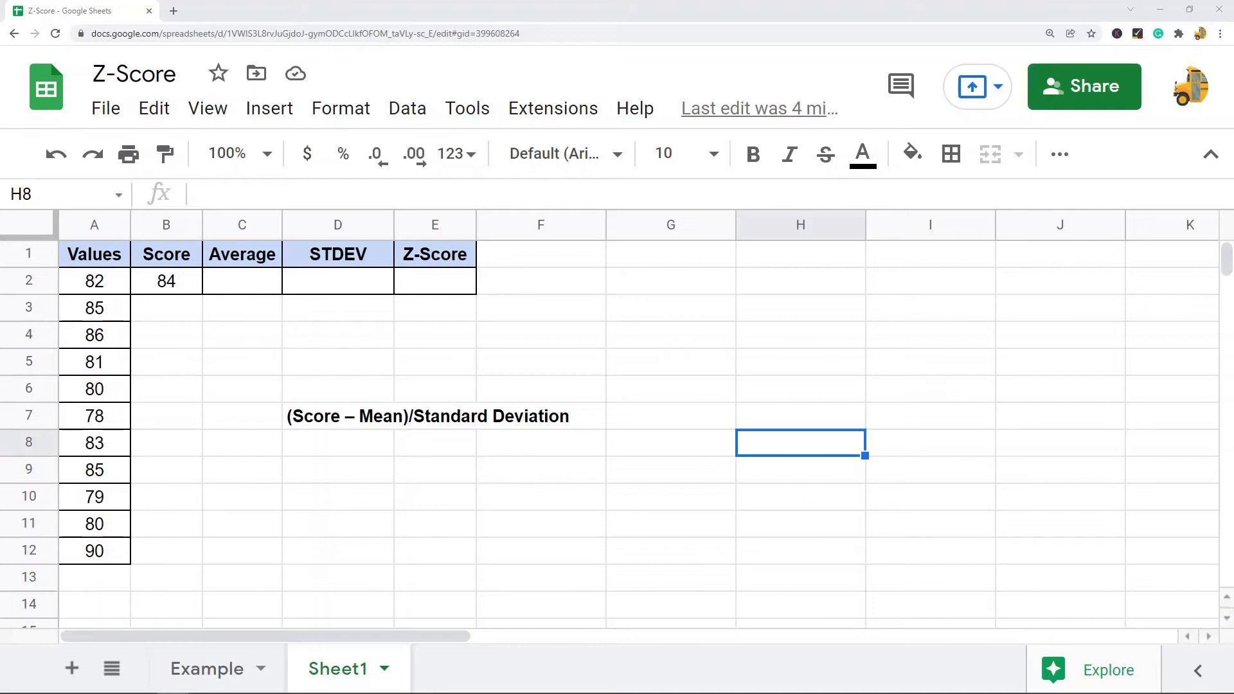
Review the Z-score formula note, the Values and Score columns, and the Average and STDEV headers
{"action": "left_click", "coordinate": [301, 427]}
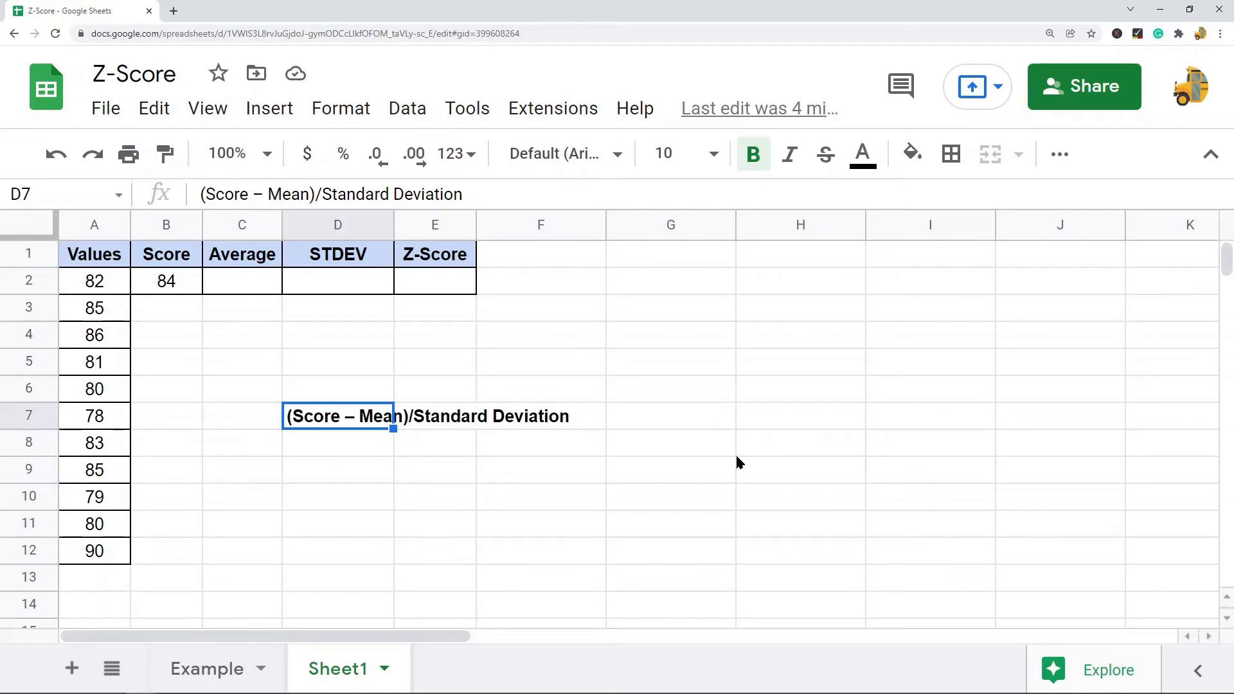
{"action": "left_click", "coordinate": [92, 223]}
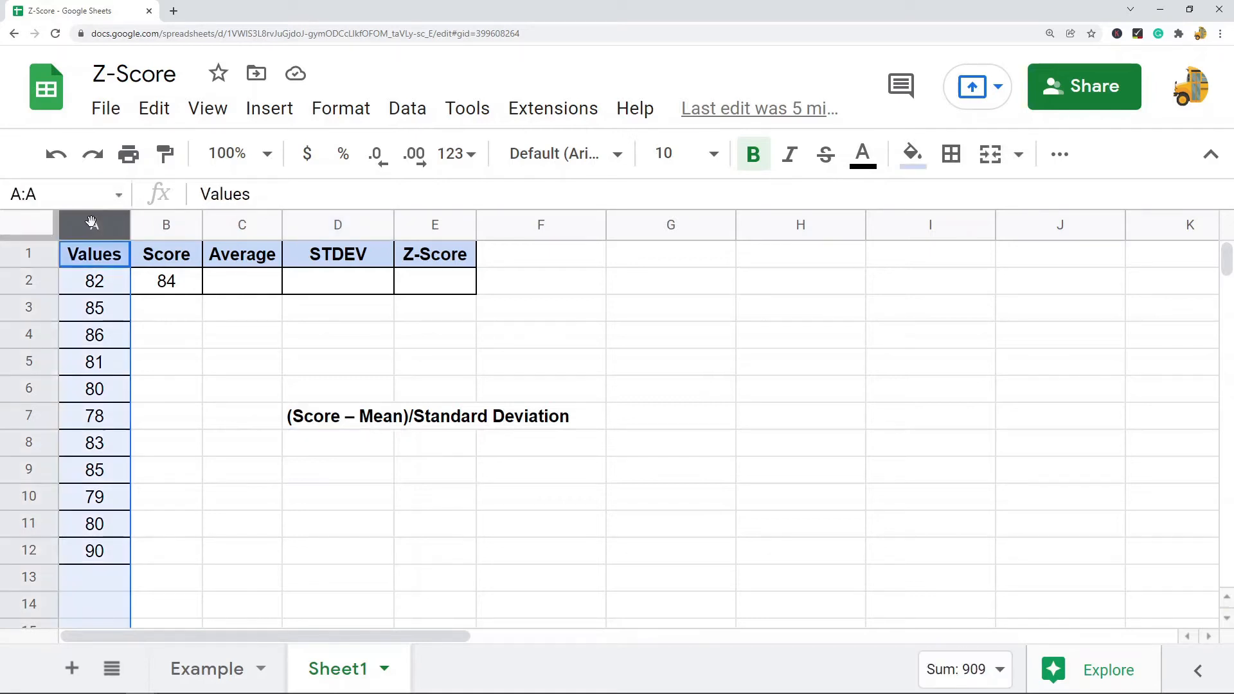
{"action": "left_click", "coordinate": [163, 223]}
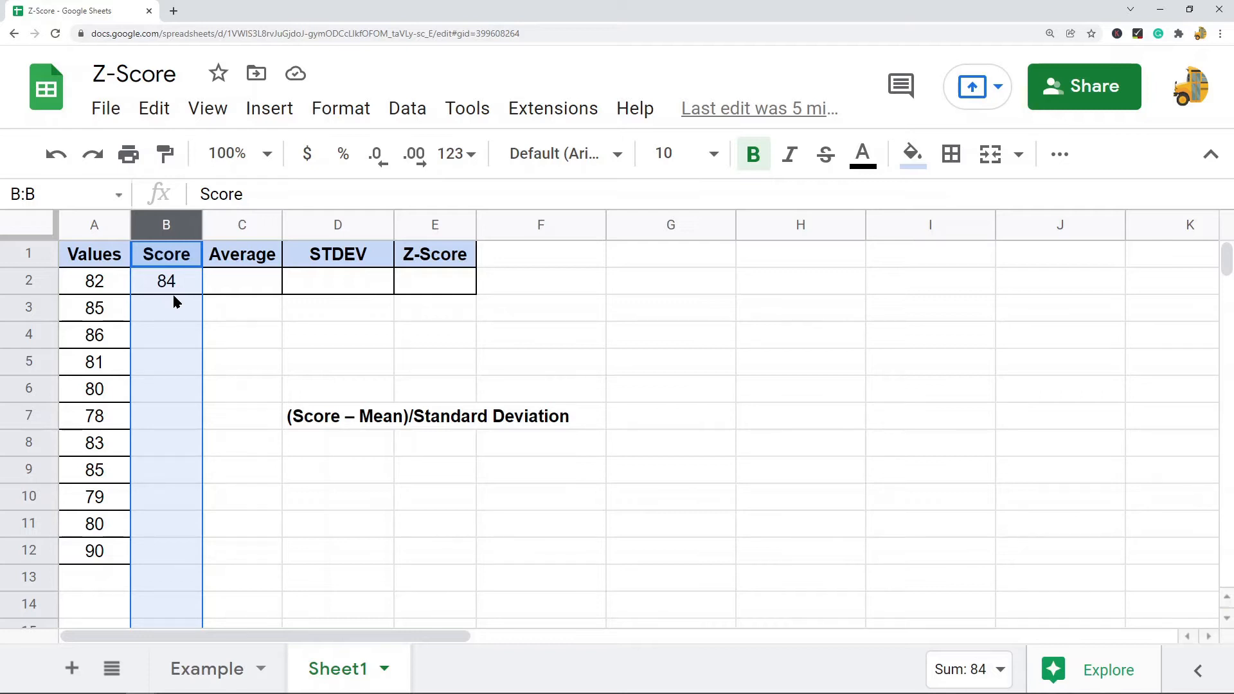
{"action": "left_click", "coordinate": [346, 425]}
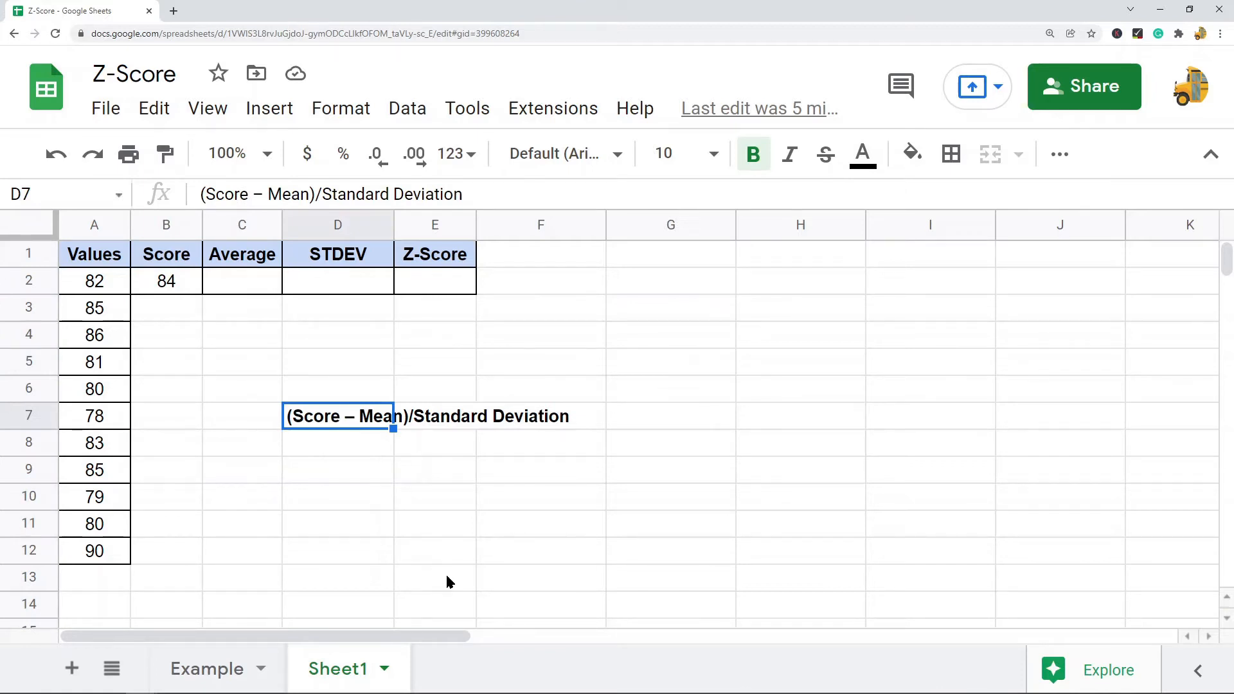
{"action": "left_click", "coordinate": [247, 254]}
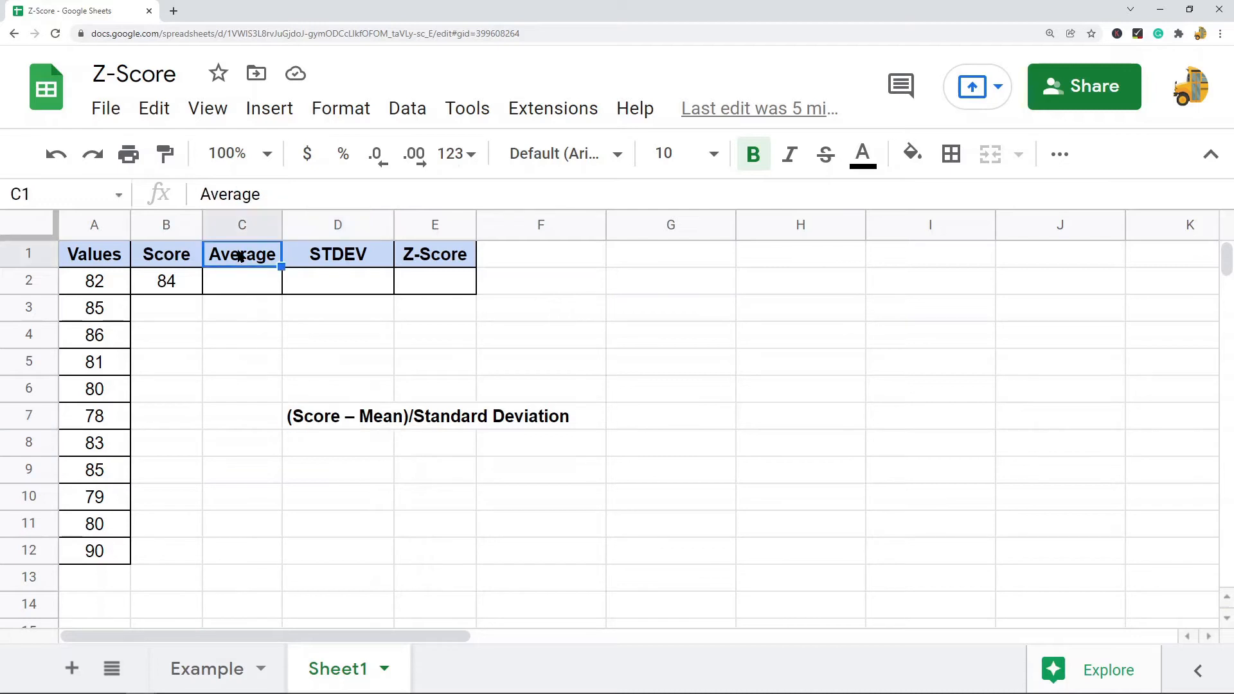
{"action": "left_click", "coordinate": [340, 257]}
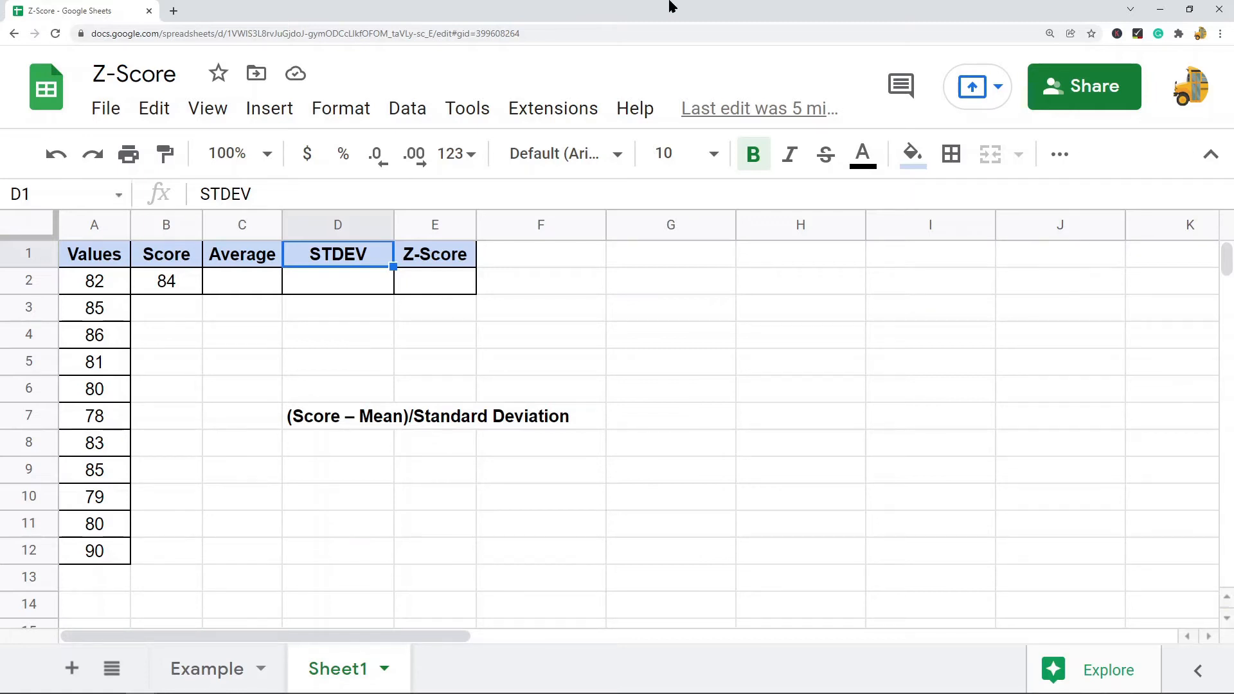
Enter =AVERAGE(A2:A12) in the Average cell to average the Values column
{"action": "left_click", "coordinate": [246, 283]}
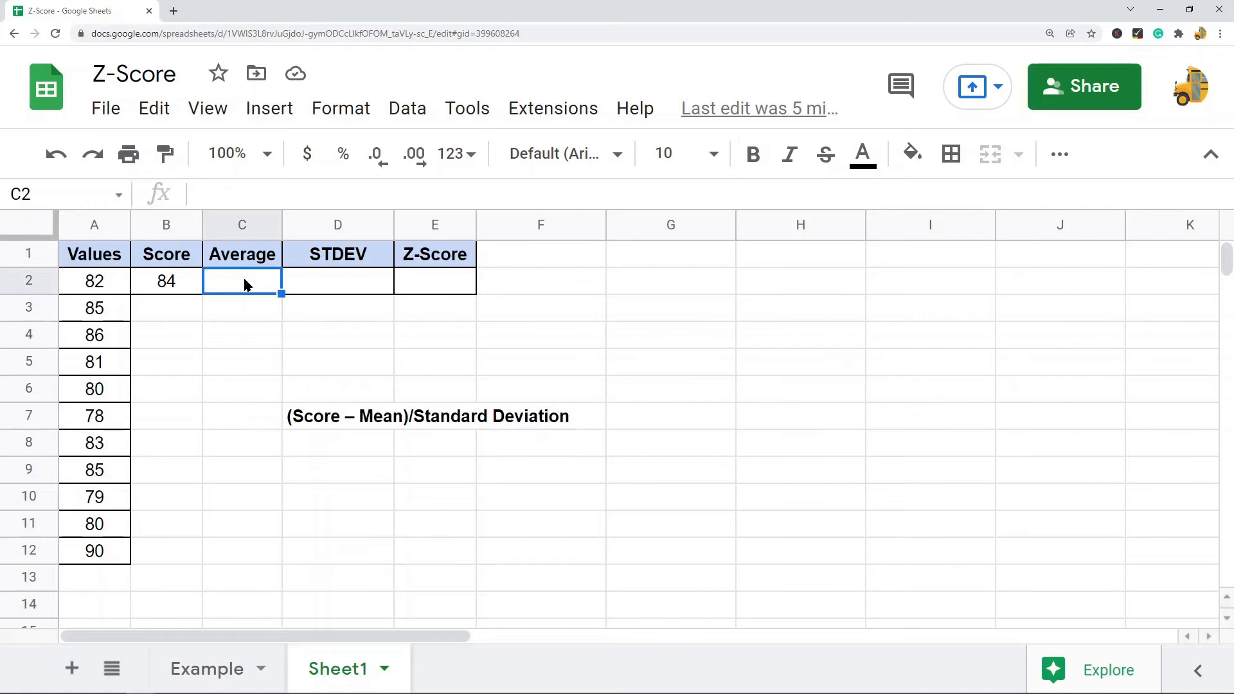
{"action": "type", "text": "=average"}
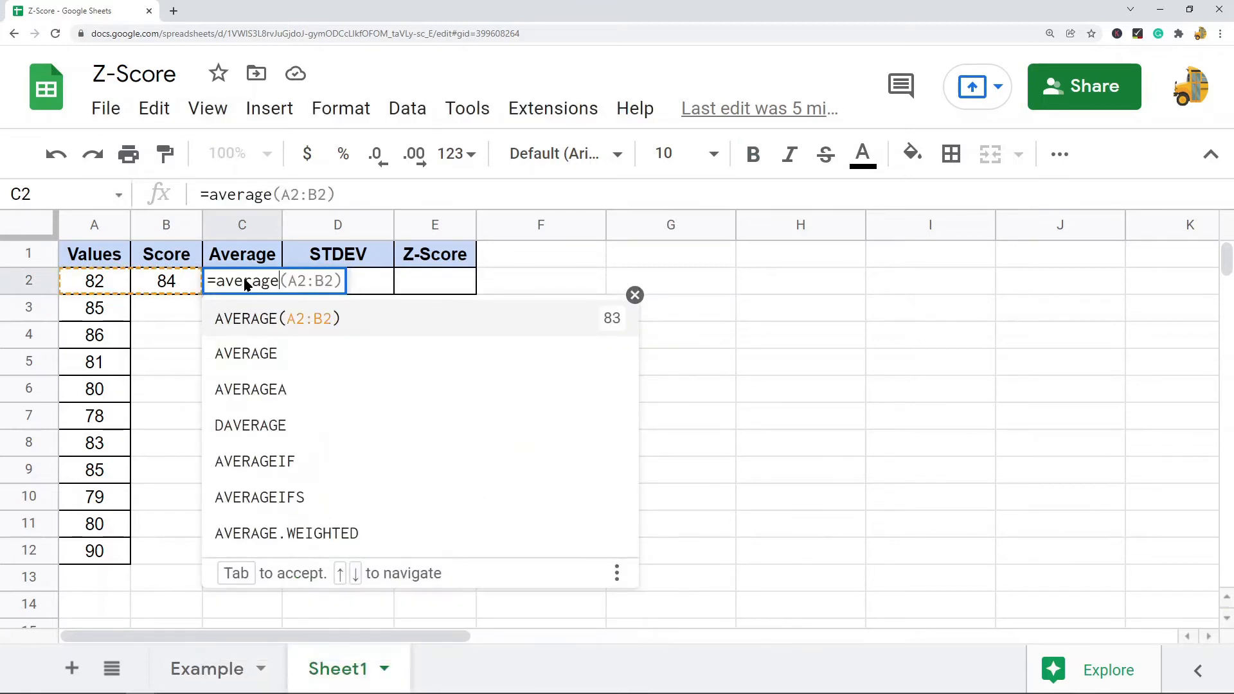
{"action": "key", "text": "Tab"}
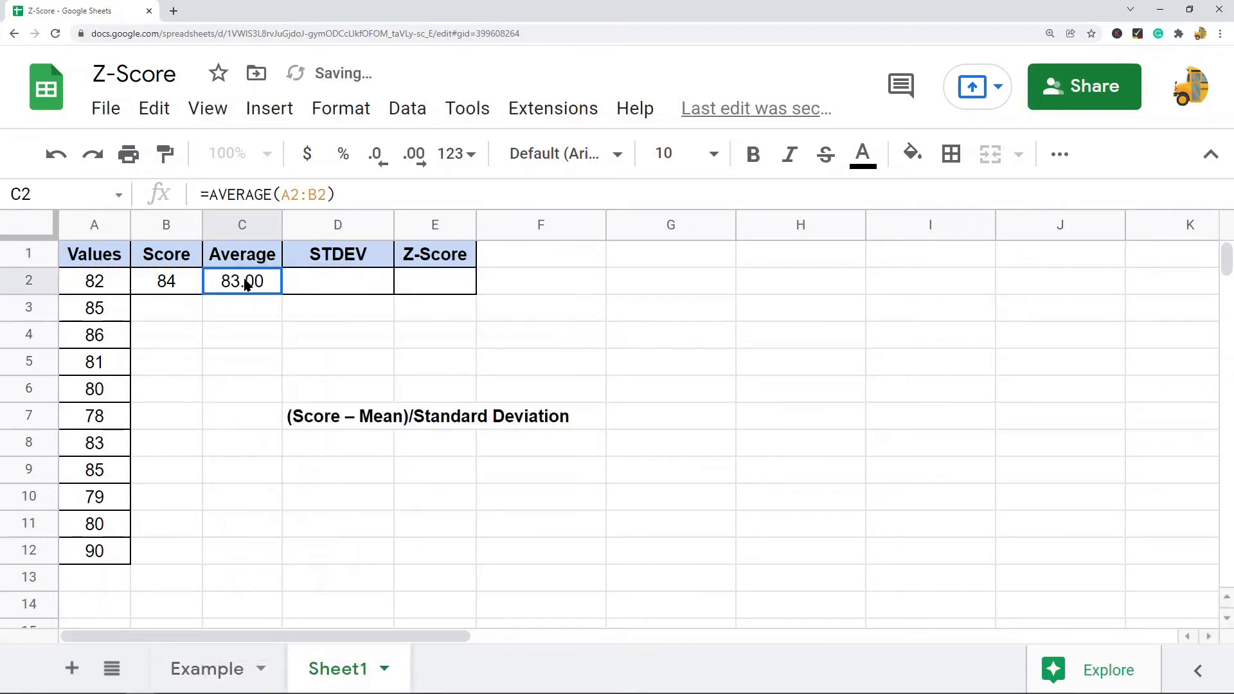
{"action": "double_click", "coordinate": [320, 195]}
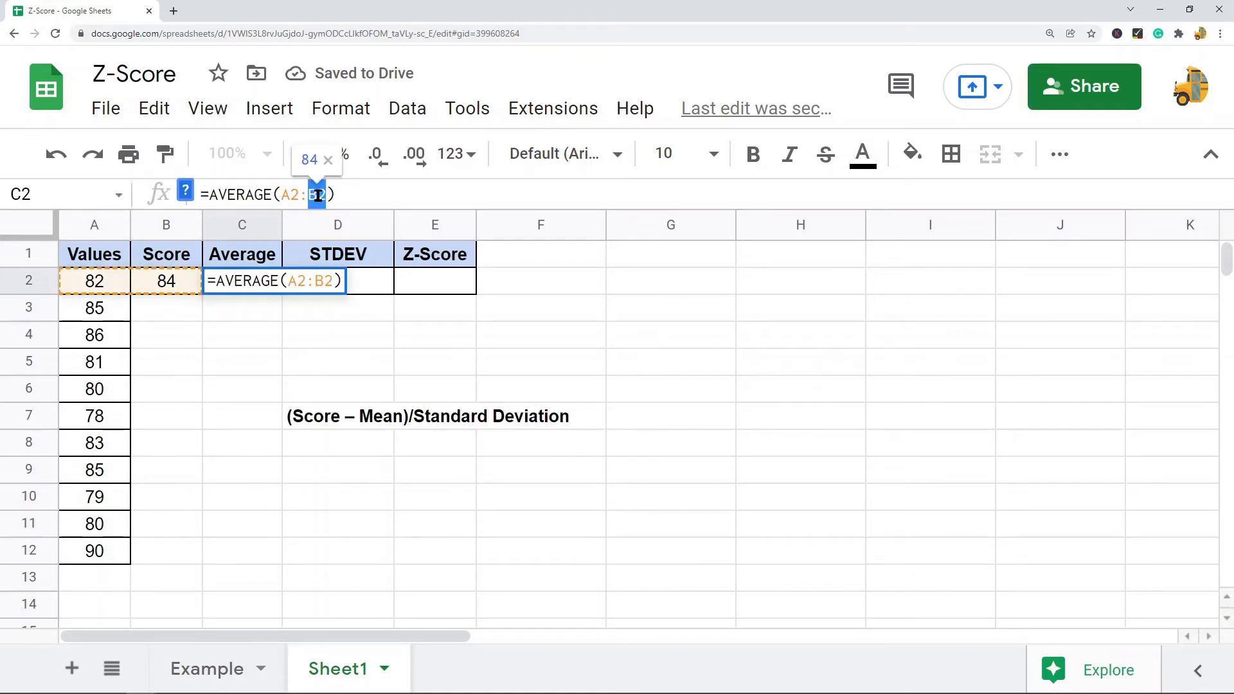
{"action": "type", "text": "A12"}
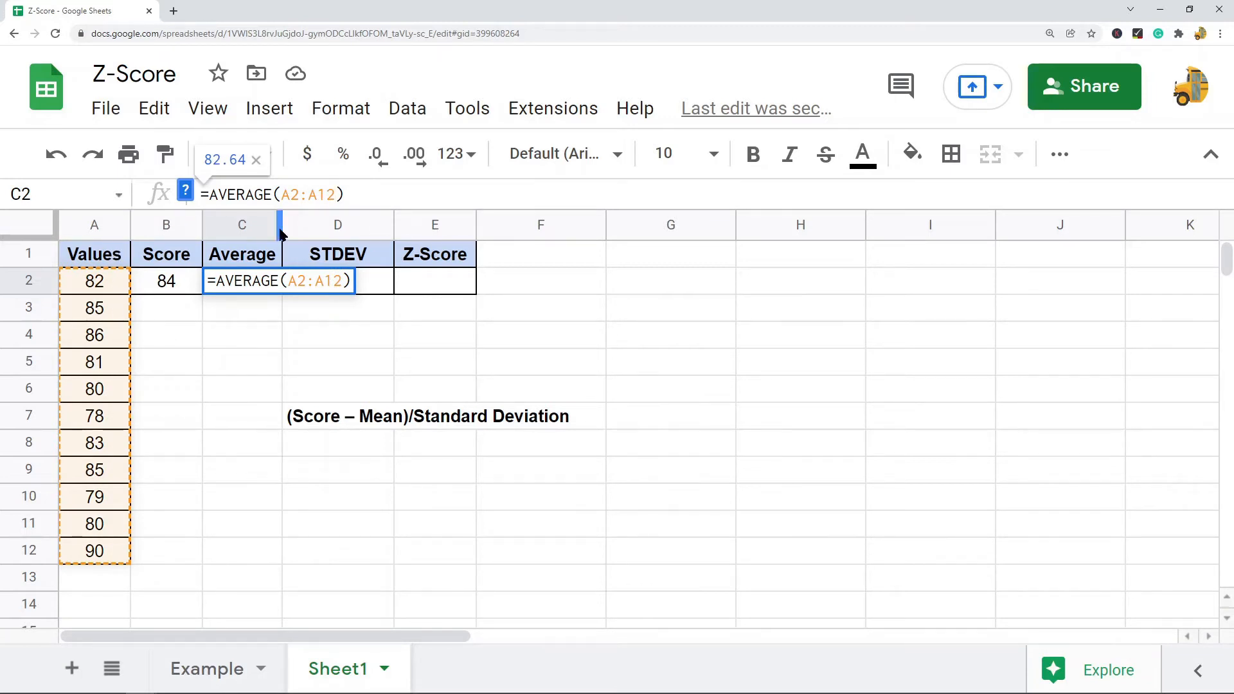
{"action": "left_click", "coordinate": [392, 199]}
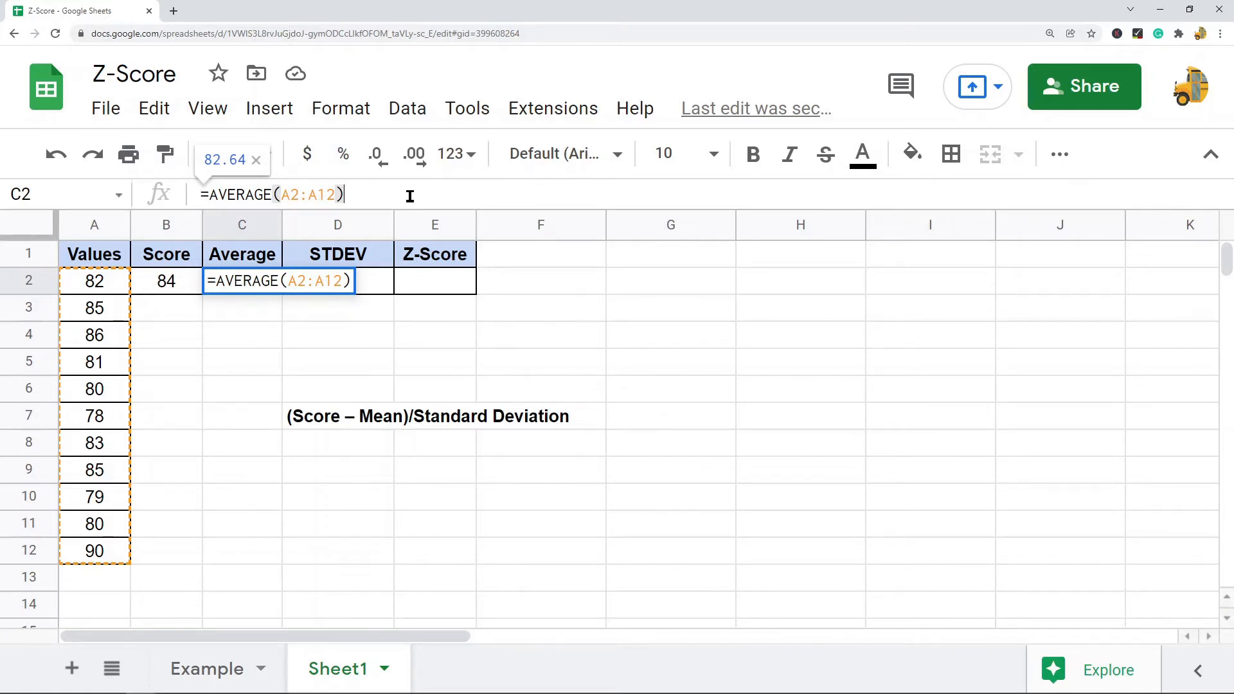
{"action": "key", "text": "Return"}
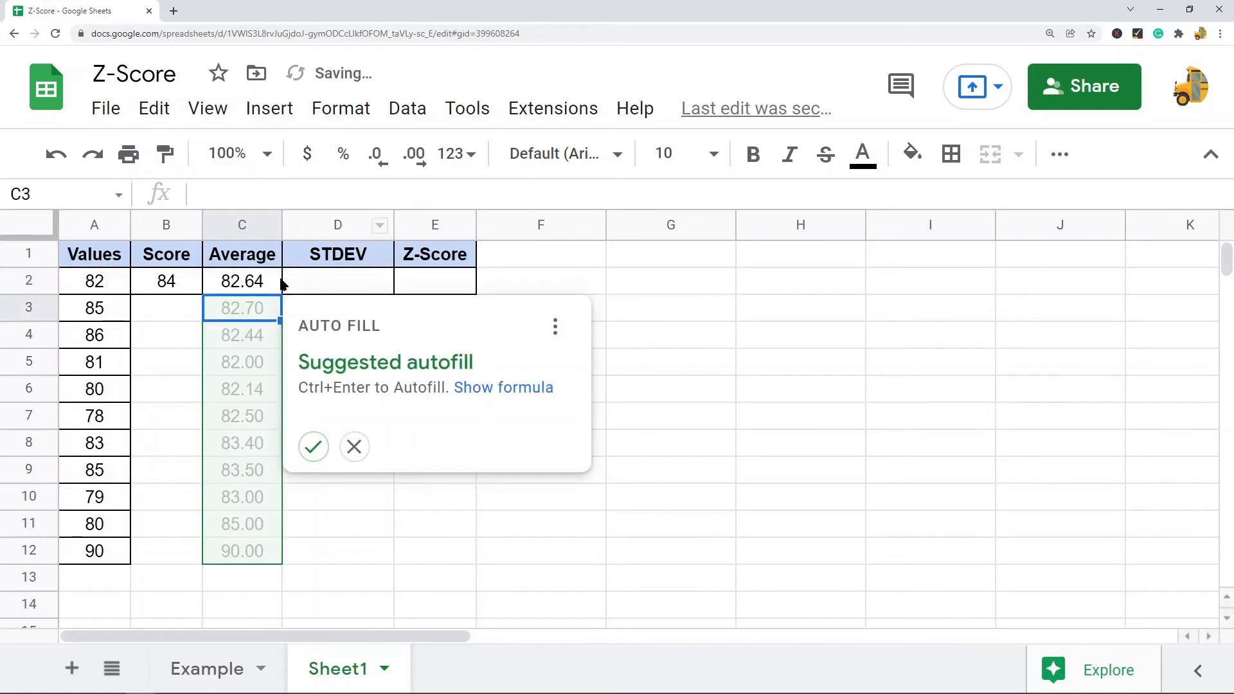
{"action": "left_click", "coordinate": [238, 286]}
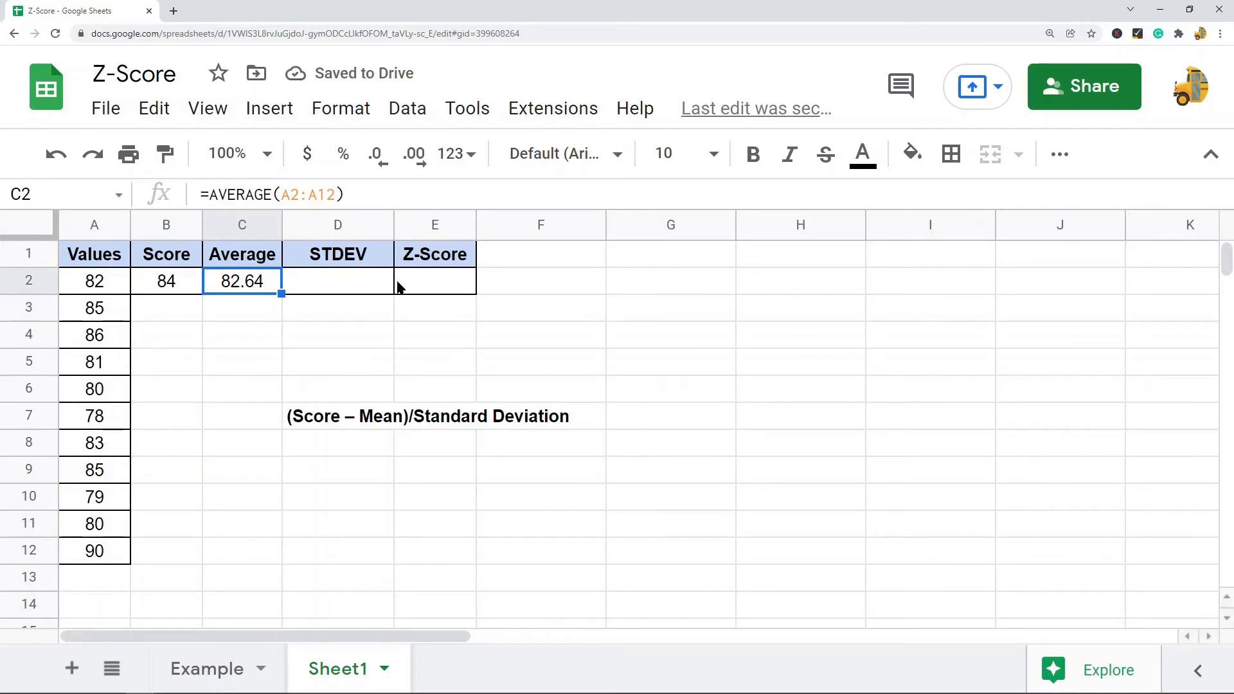
Enter =STDEV.P(A2:A12) in the STDEV cell to get the population standard deviation of the Values
{"action": "left_click", "coordinate": [347, 341]}
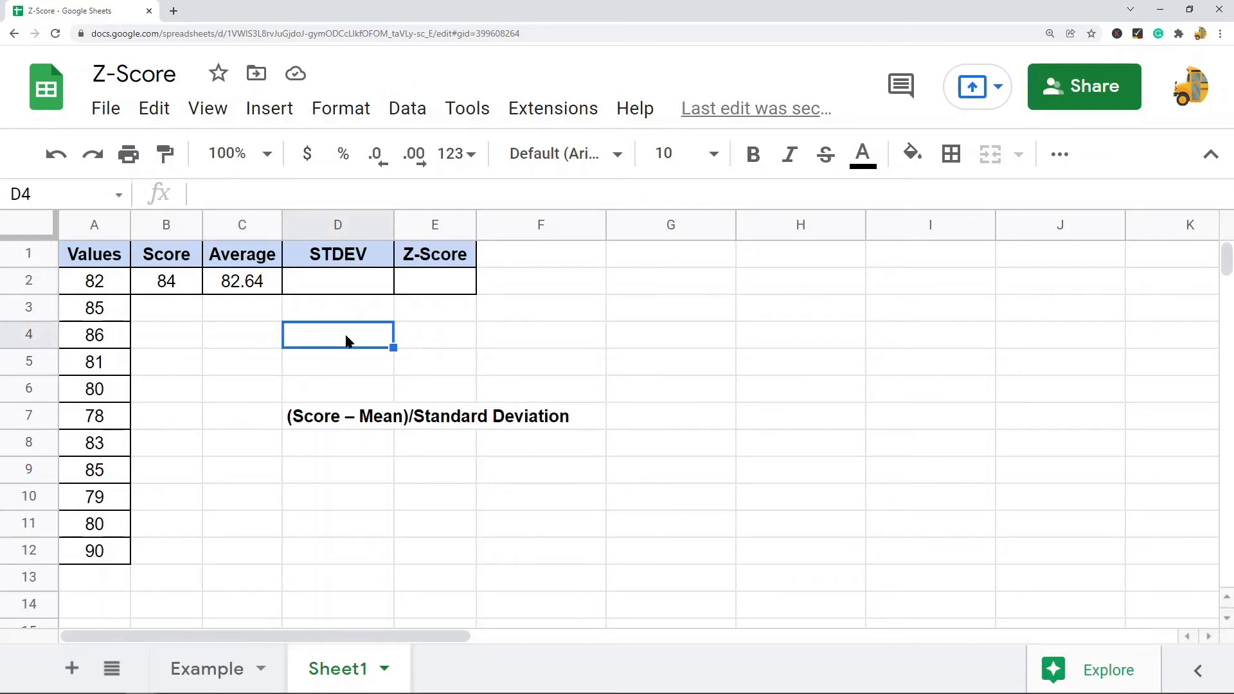
{"action": "left_click", "coordinate": [384, 288]}
{"action": "left_click", "coordinate": [225, 186]}
{"action": "type", "text": "="}
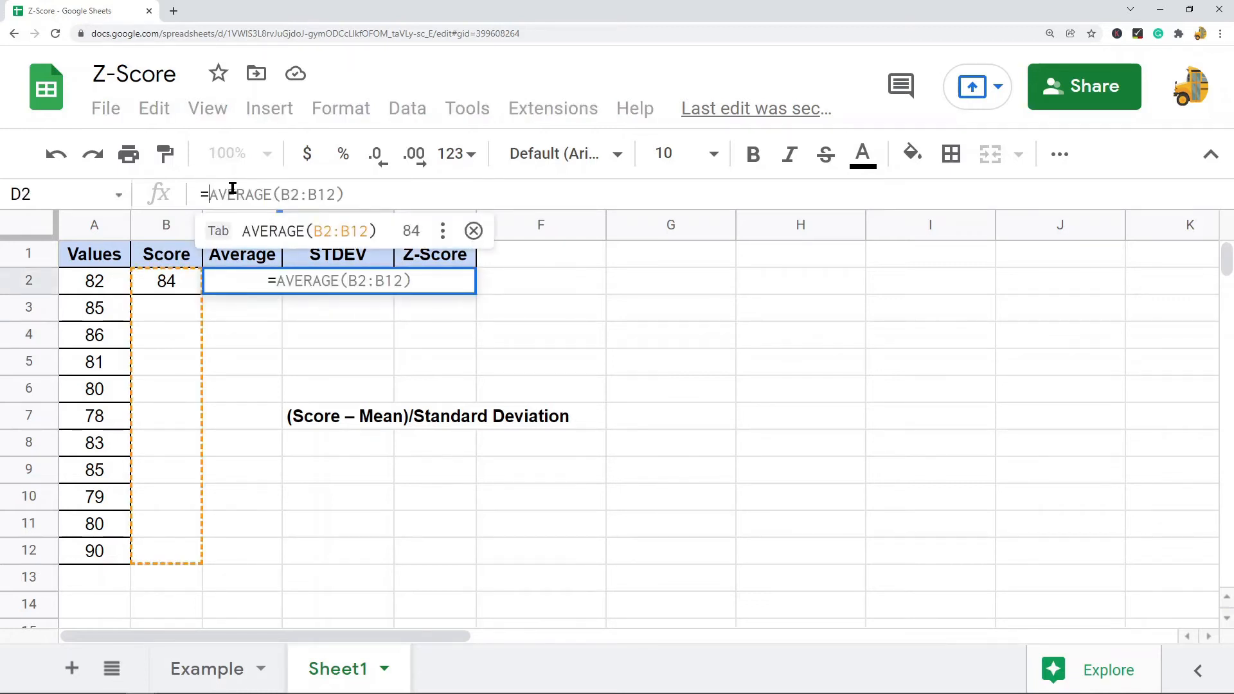
{"action": "type", "text": "STDEV"}
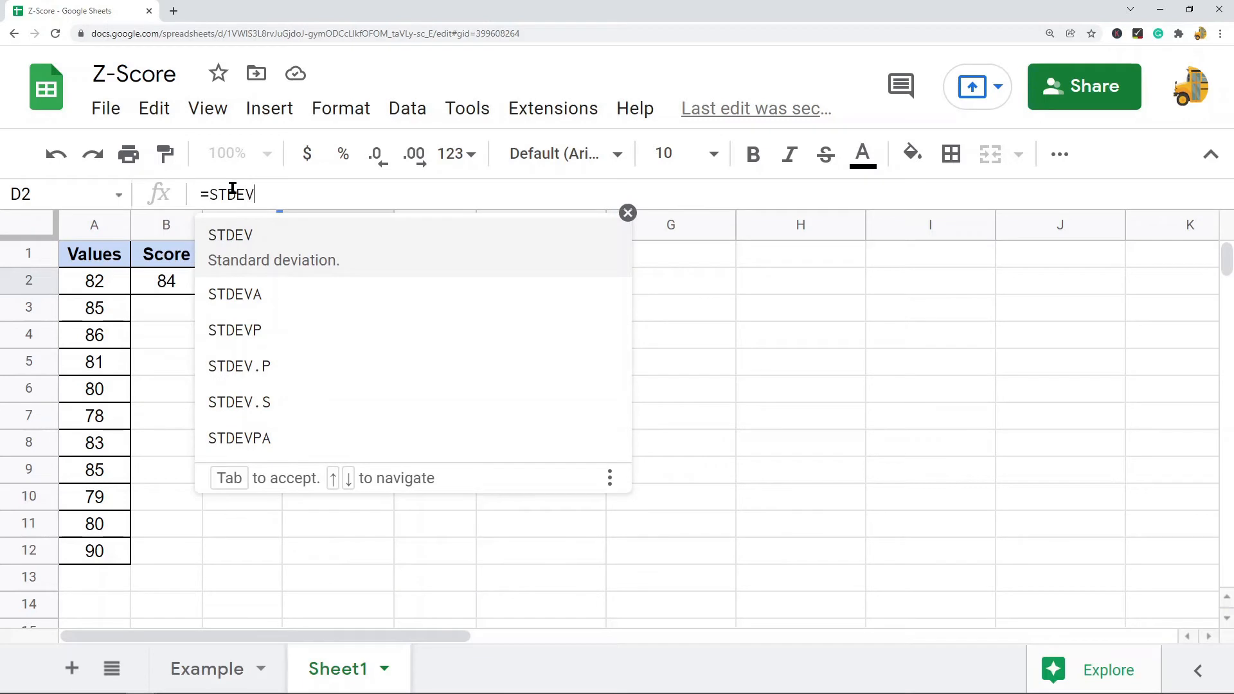
{"action": "type", "text": ".P"}
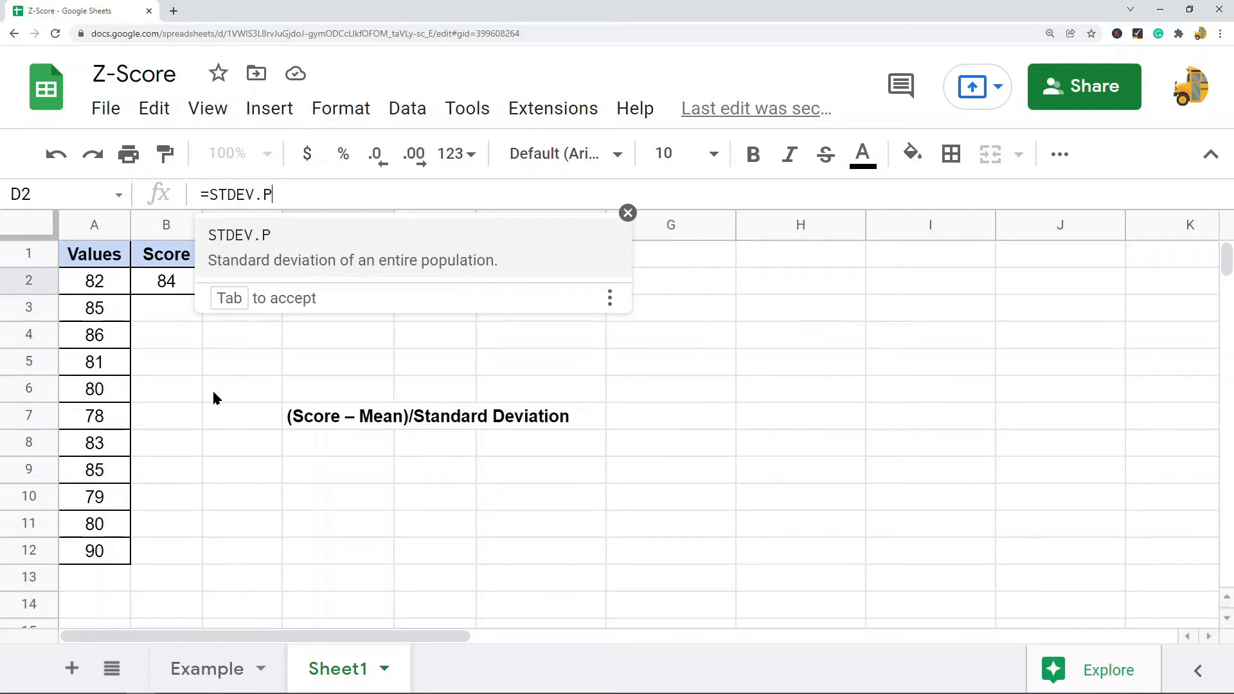
{"action": "key", "text": "BackSpace"}
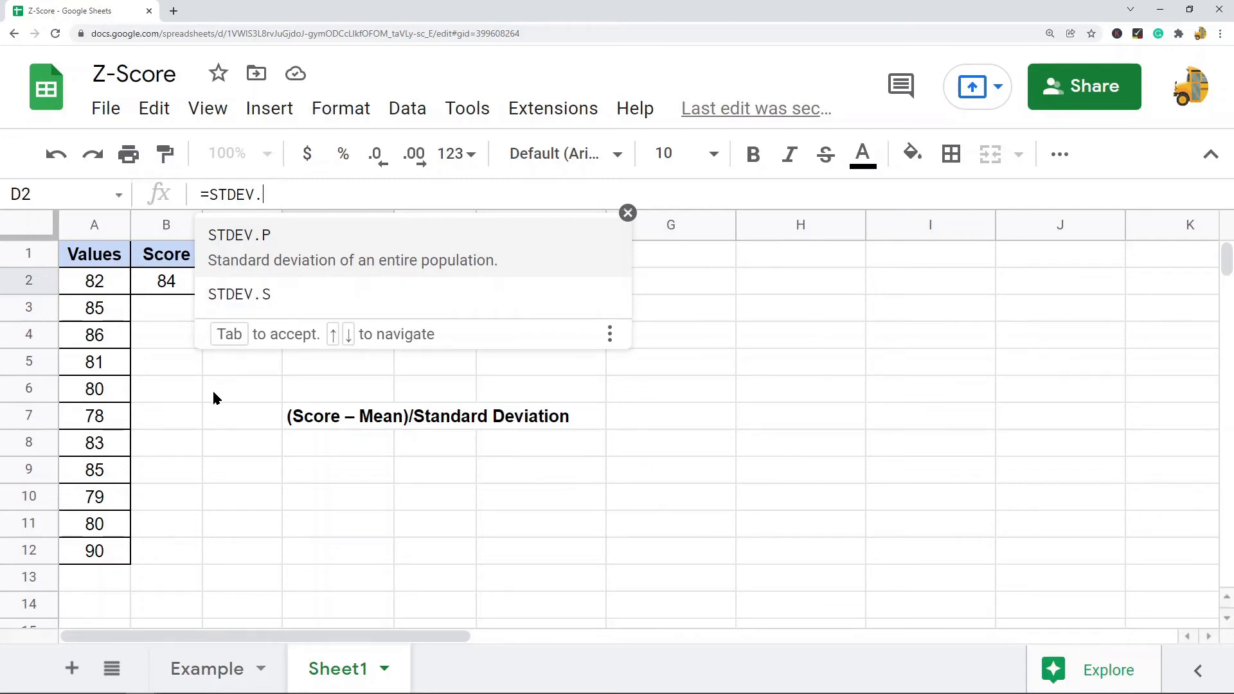
{"action": "type", "text": "S"}
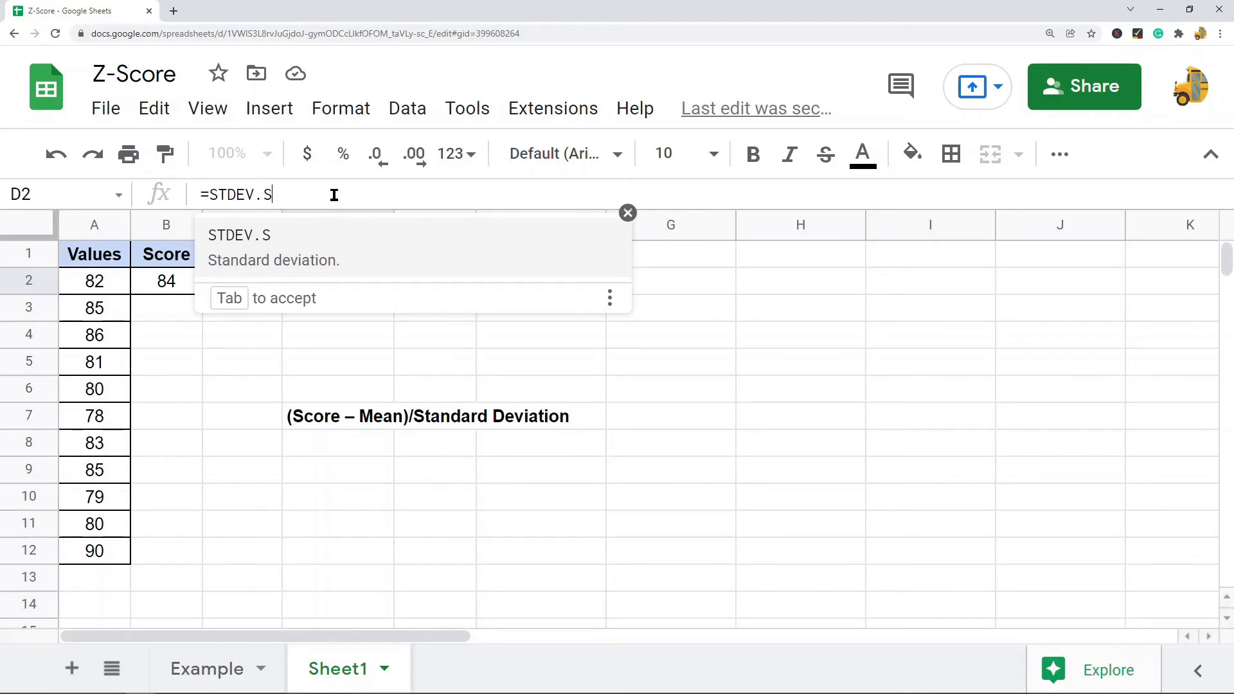
{"action": "key", "text": "BackSpace"}
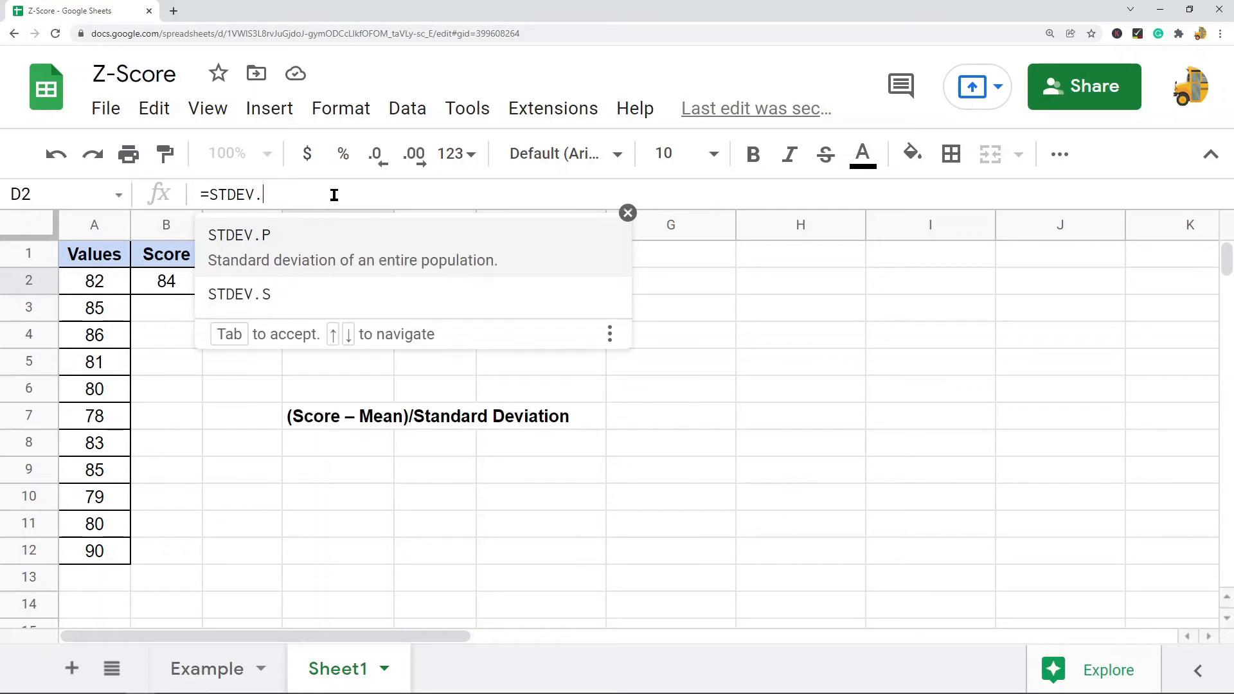
{"action": "type", "text": "P"}
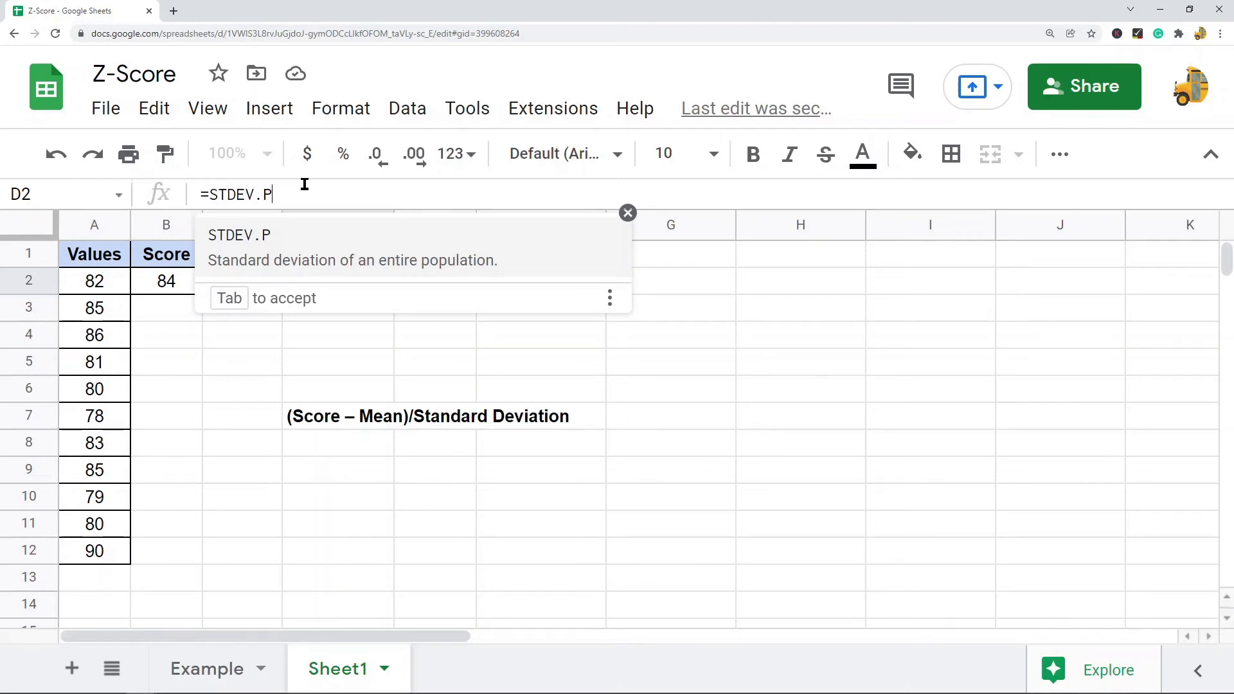
{"action": "type", "text": "("}
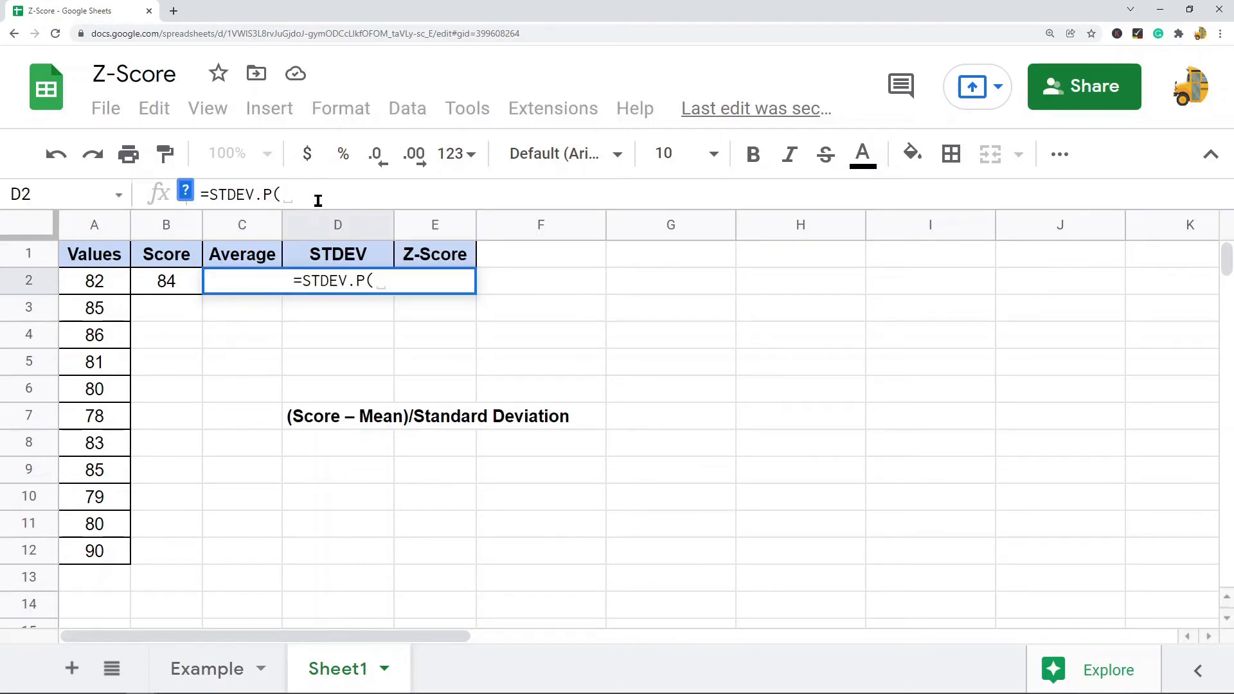
{"action": "left_click_drag", "start_coordinate": [105, 281], "coordinate": [94, 550]}
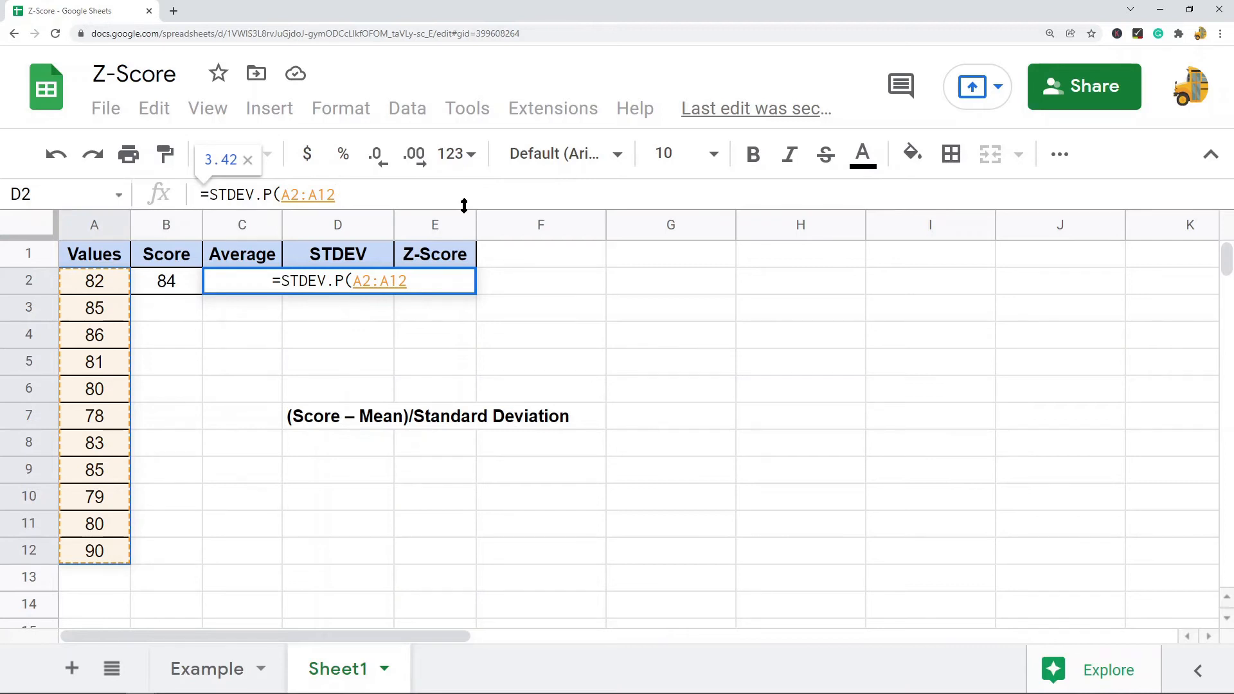
{"action": "type", "text": ")"}
{"action": "key", "text": "Return"}
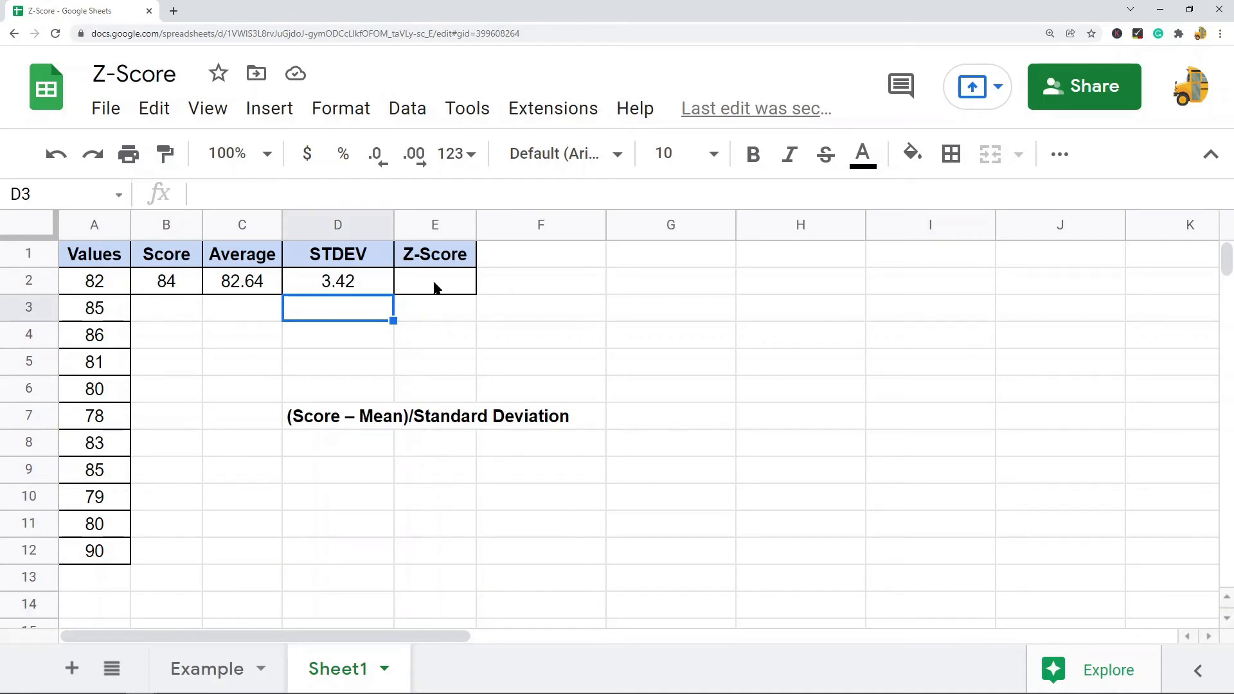
Enter the Z-score formula =(B2-C2)/D2 in the Z-Score cell and dismiss the suggested autofill
{"action": "left_click", "coordinate": [243, 257]}
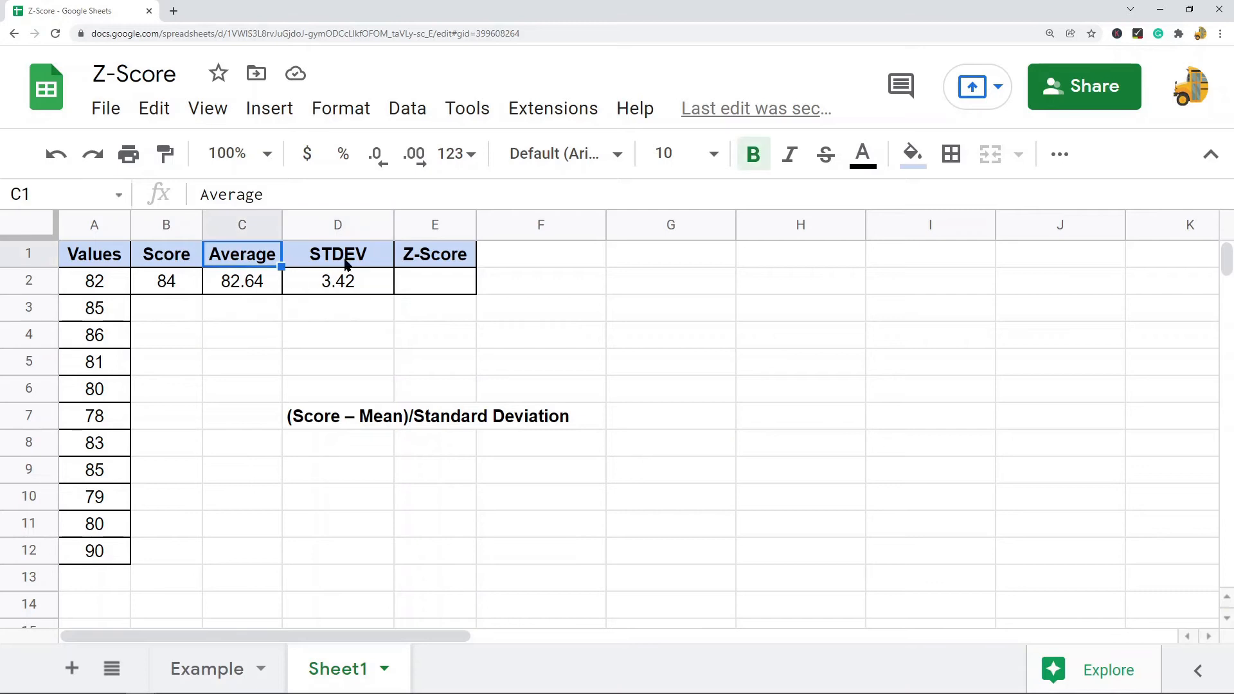
{"action": "left_click", "coordinate": [358, 257]}
{"action": "left_click", "coordinate": [435, 288]}
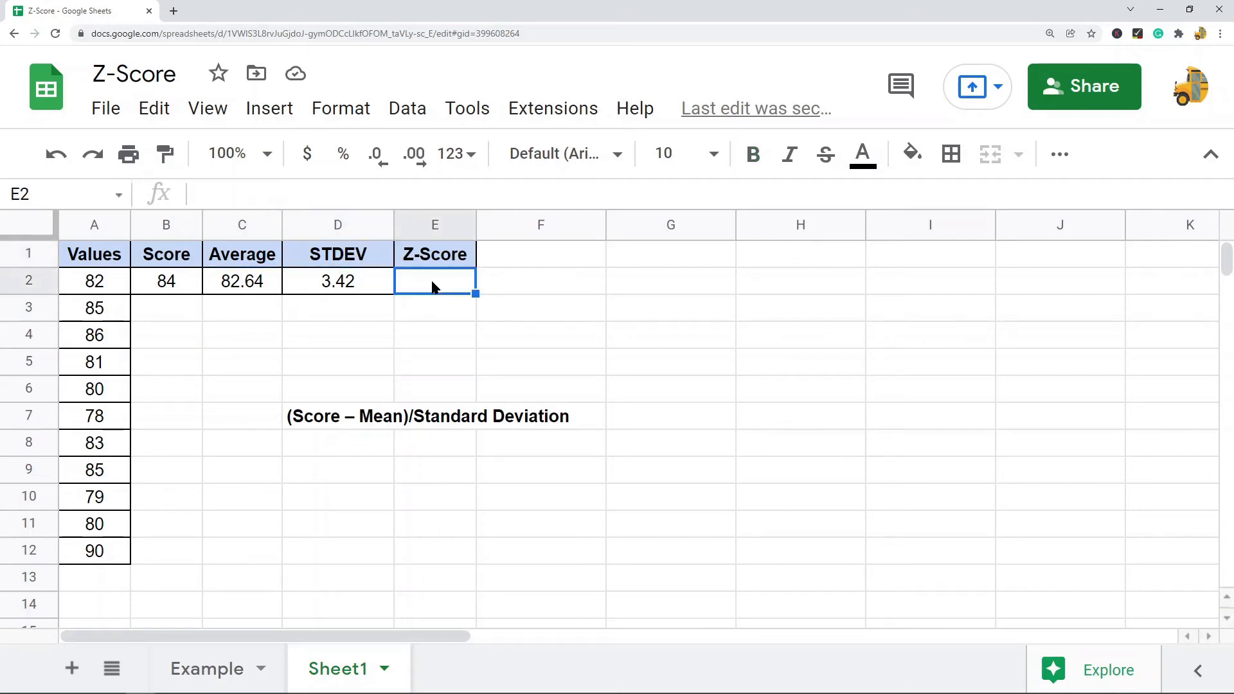
{"action": "type", "text": "="}
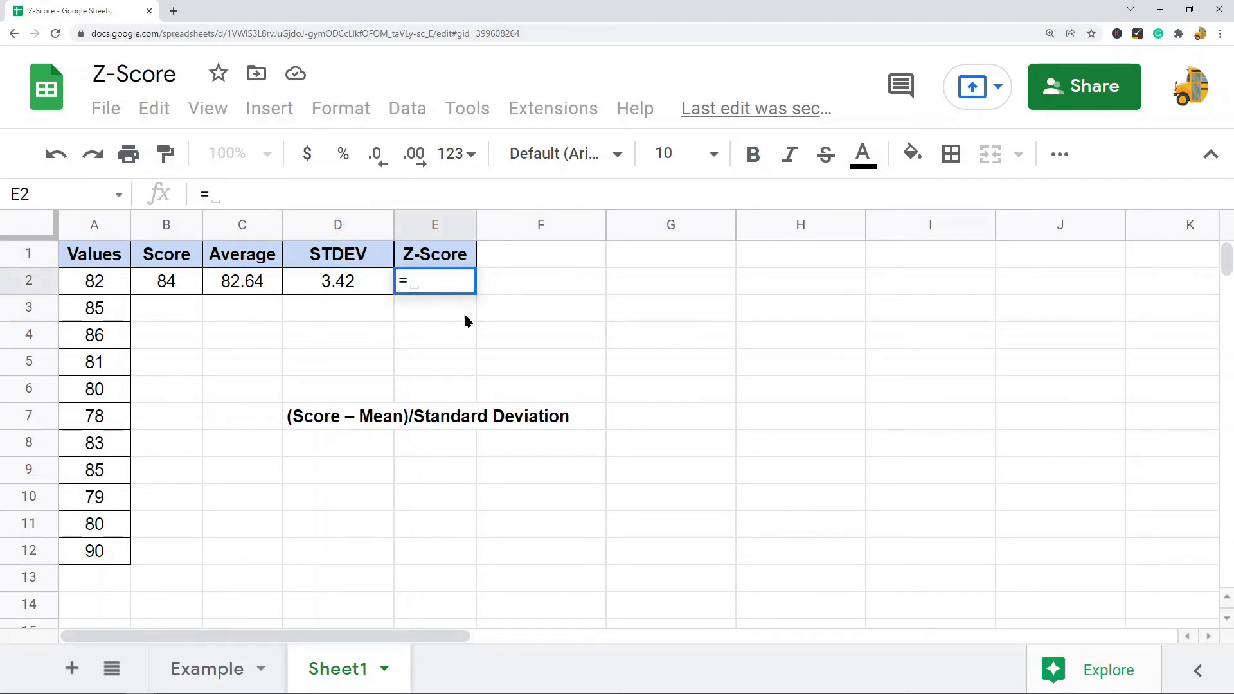
{"action": "left_click", "coordinate": [179, 291]}
{"action": "type", "text": "-"}
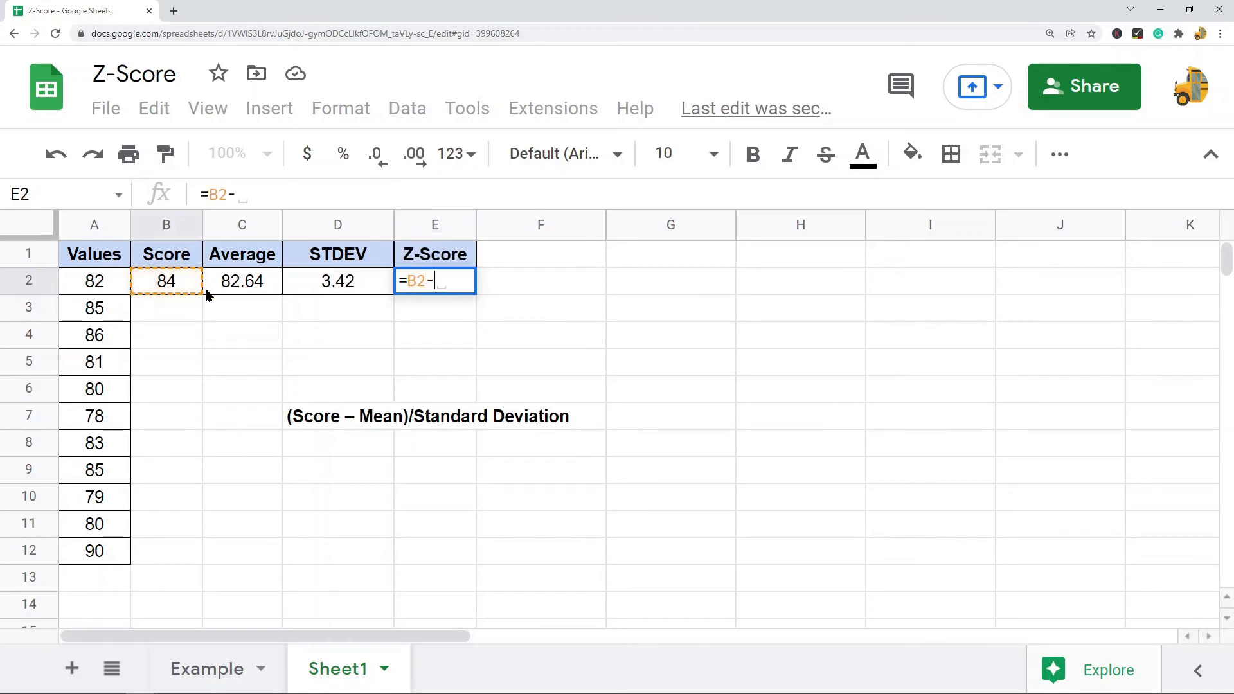
{"action": "left_click", "coordinate": [242, 287]}
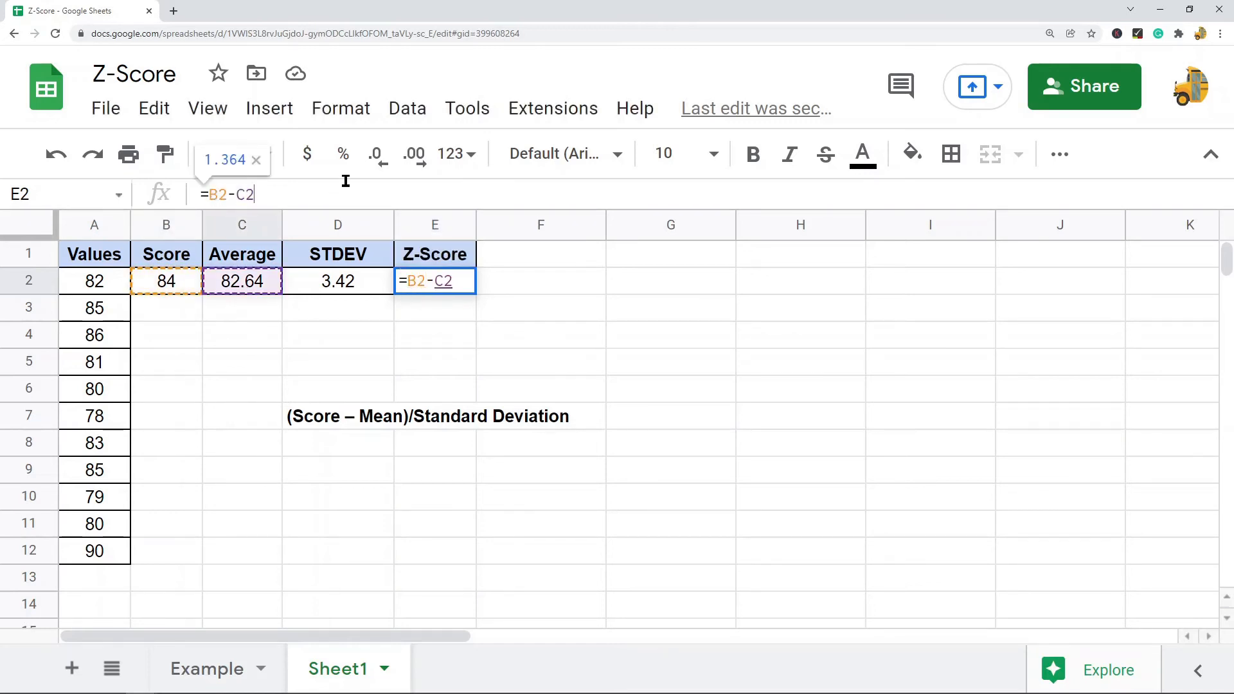
{"action": "left_click", "coordinate": [206, 194]}
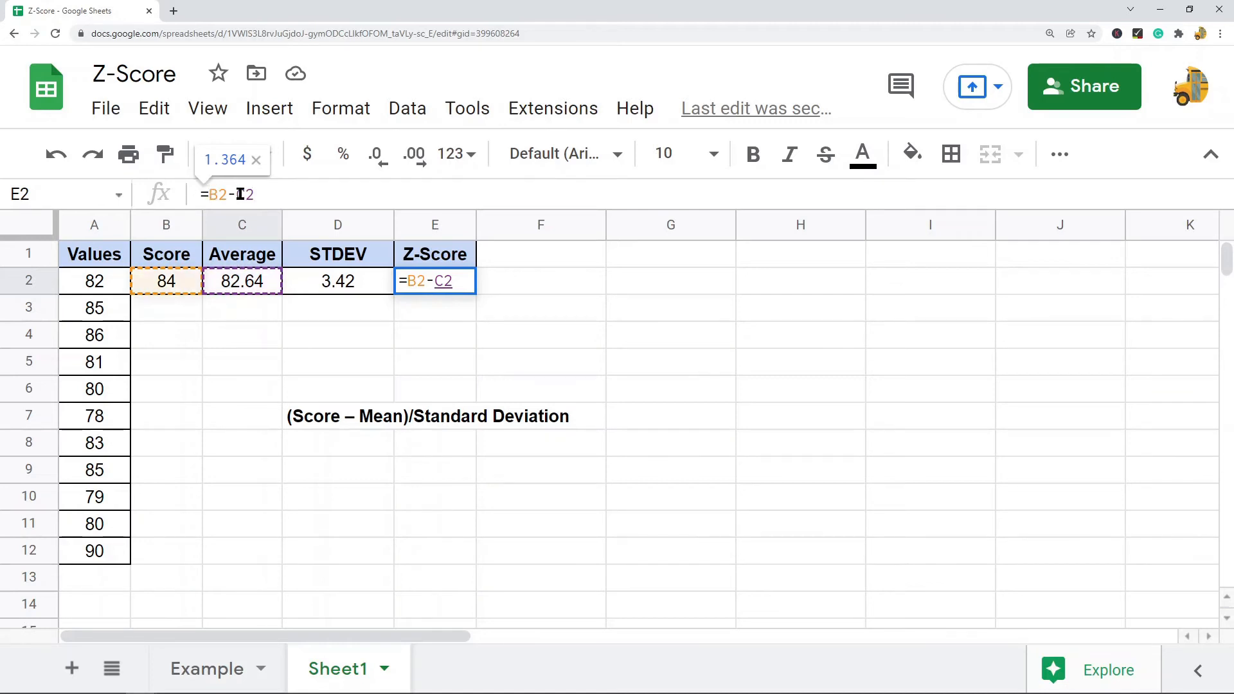
{"action": "type", "text": "("}
{"action": "left_click", "coordinate": [279, 198]}
{"action": "type", "text": ")/"}
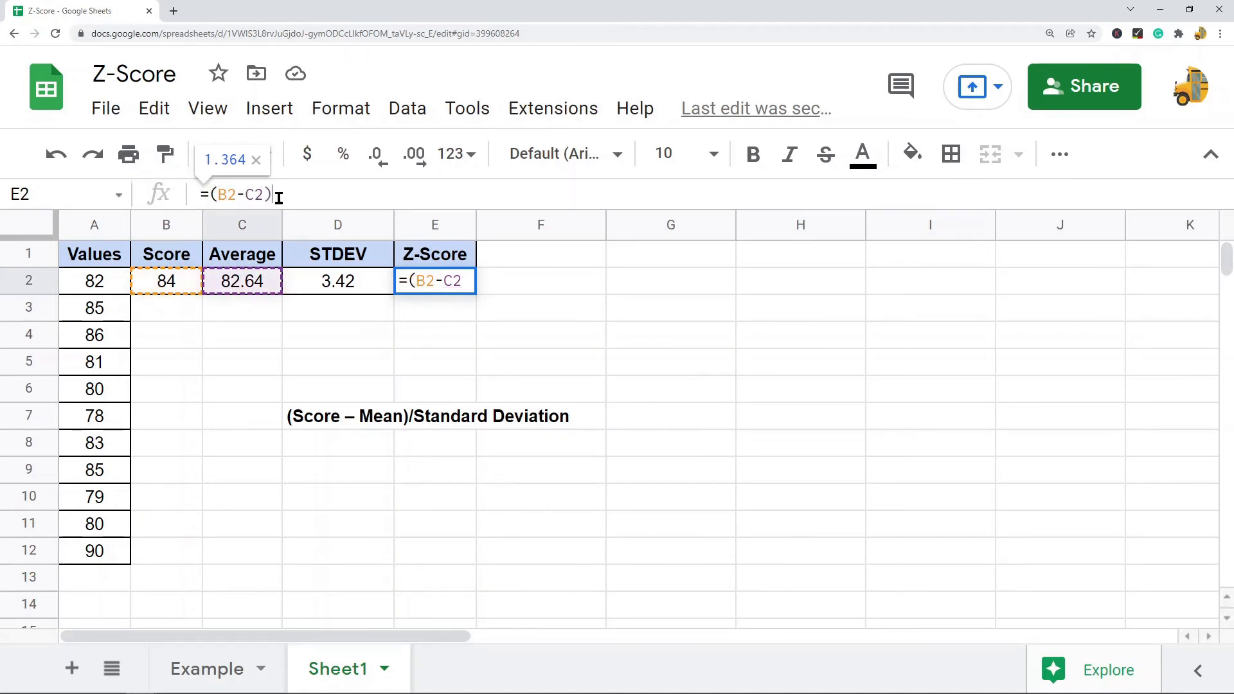
{"action": "left_click", "coordinate": [339, 283]}
{"action": "key", "text": "Return"}
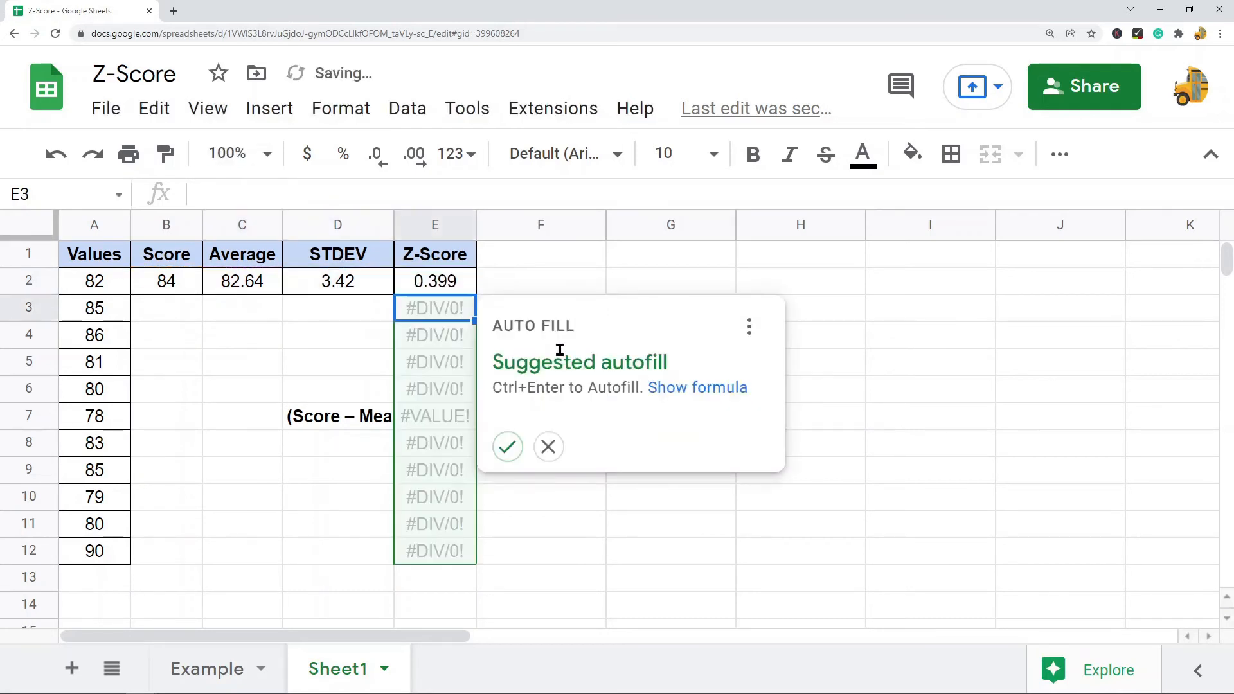
{"action": "left_click", "coordinate": [818, 346]}
{"action": "left_click", "coordinate": [171, 287]}
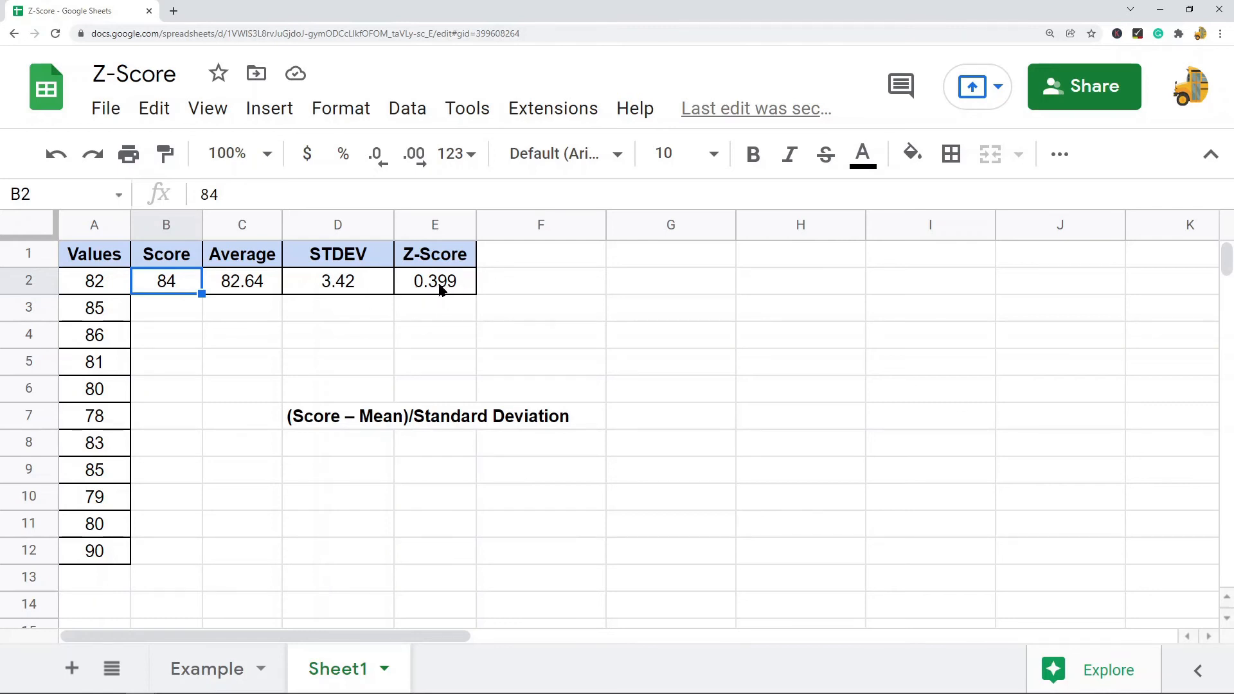
{"action": "left_click", "coordinate": [451, 332]}
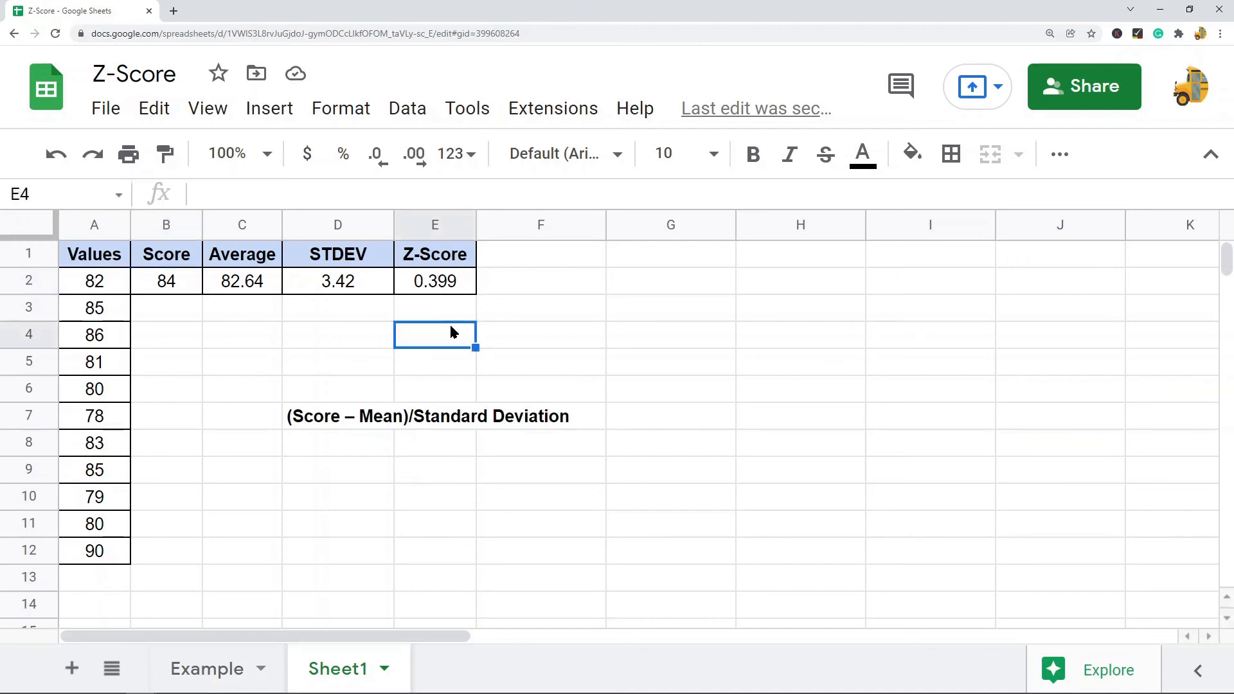
Enter =E2*D2 in cell E4 to multiply the Z-score by the standard deviation
{"action": "type", "text": "="}
{"action": "left_click", "coordinate": [448, 284]}
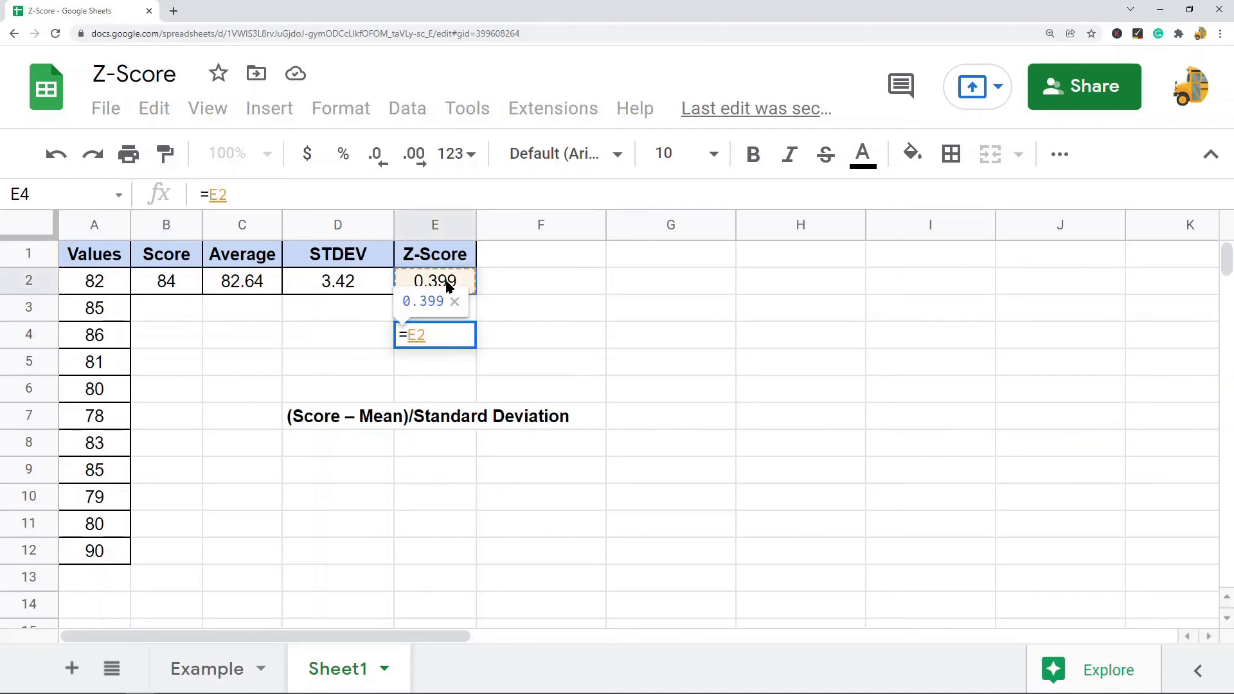
{"action": "type", "text": "*"}
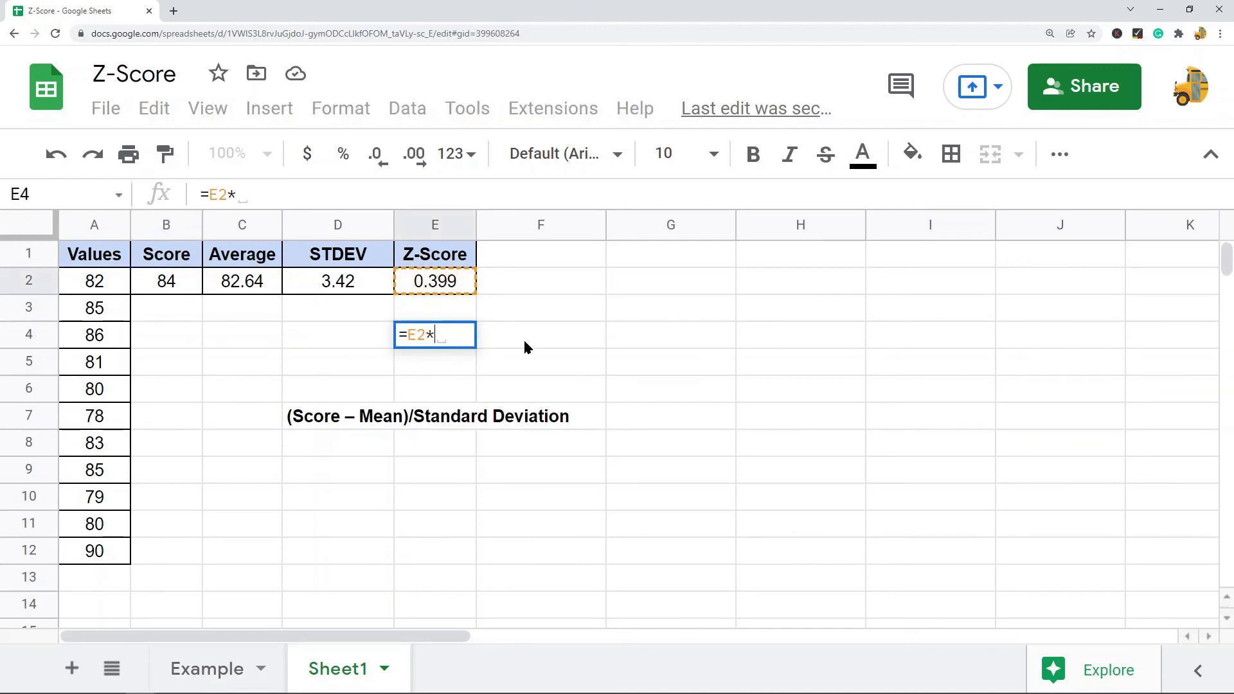
{"action": "left_click", "coordinate": [360, 288]}
{"action": "key", "text": "Return"}
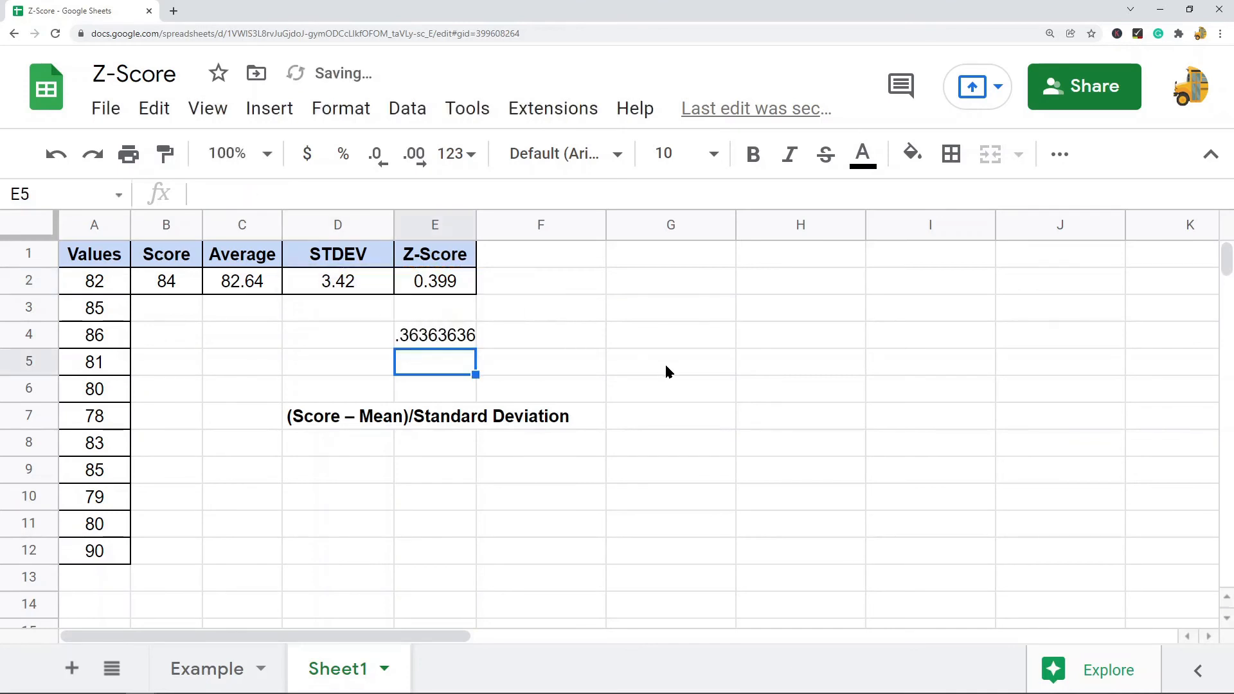
Widen the Z-Score column so the full product in E4 fits
{"action": "left_click", "coordinate": [551, 346]}
{"action": "left_click_drag", "start_coordinate": [476, 222], "coordinate": [513, 218]}
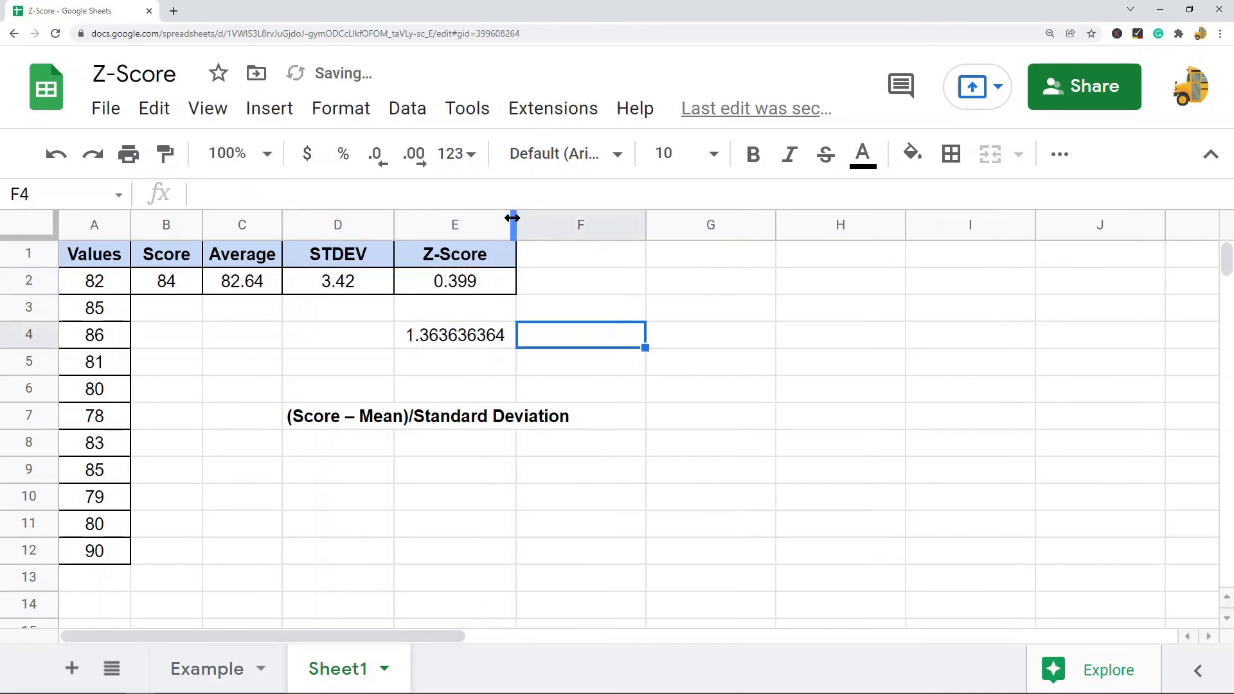
{"action": "left_click", "coordinate": [444, 341]}
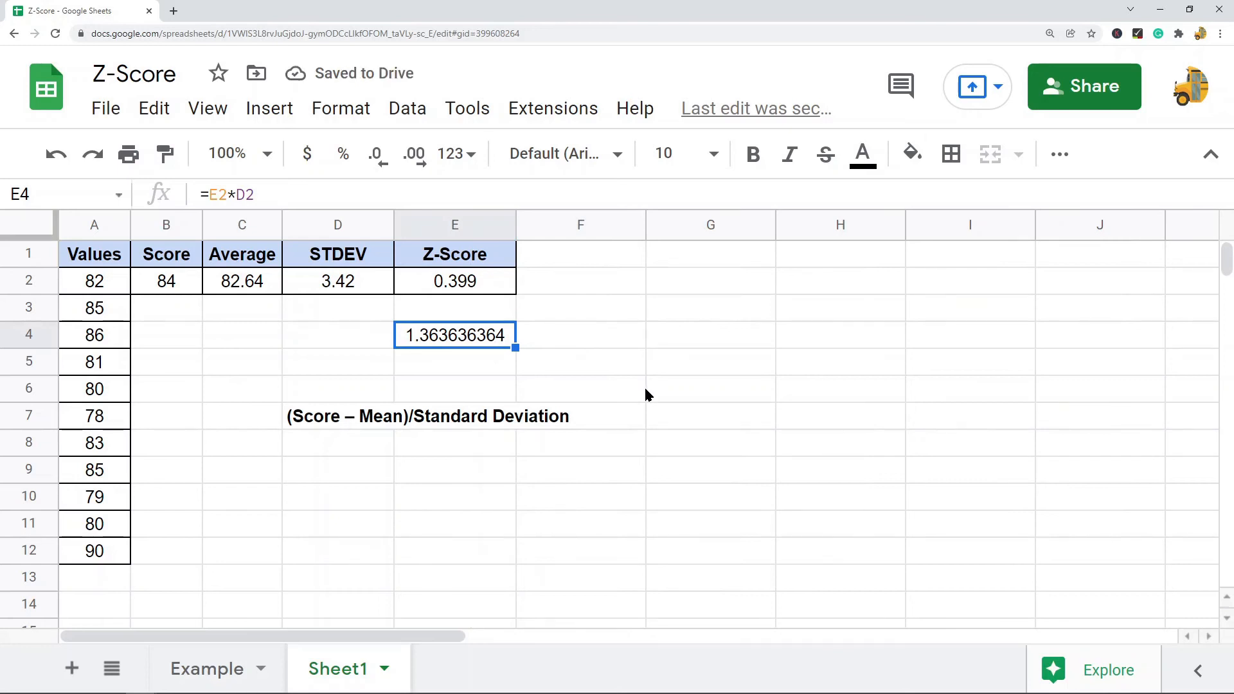
Enter =C2+E4 in cell E5 to add the average back to the product and recover the score
{"action": "left_click", "coordinate": [455, 364]}
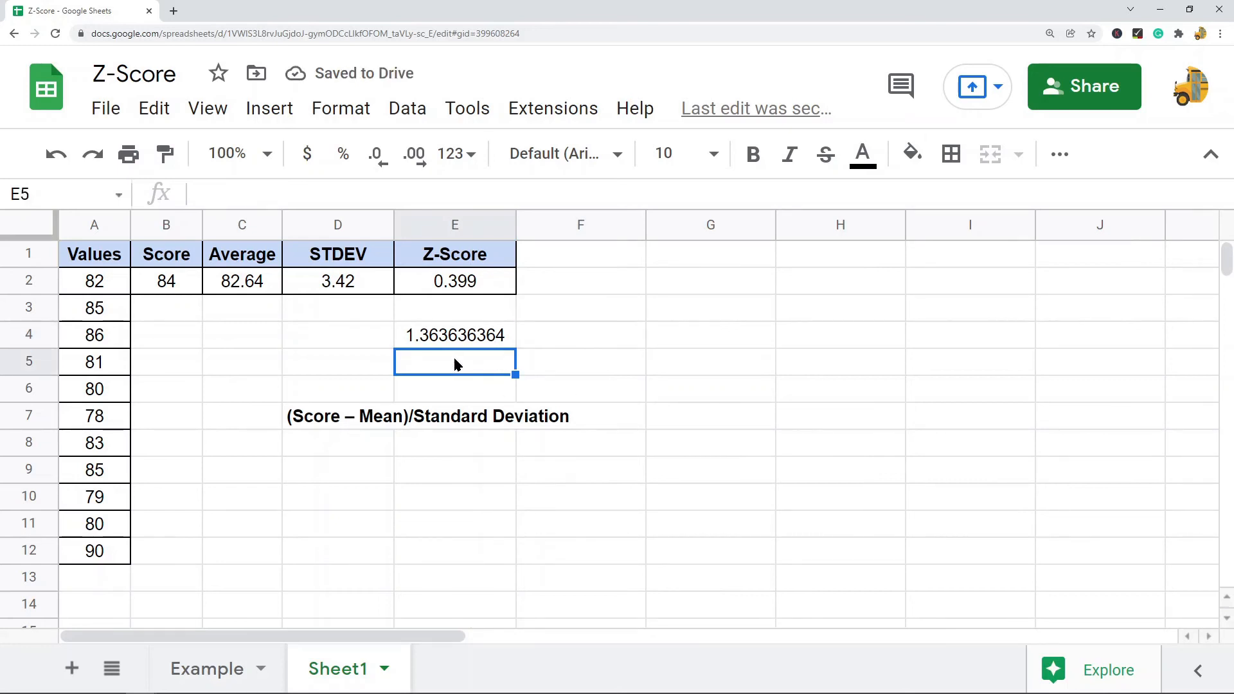
{"action": "type", "text": "="}
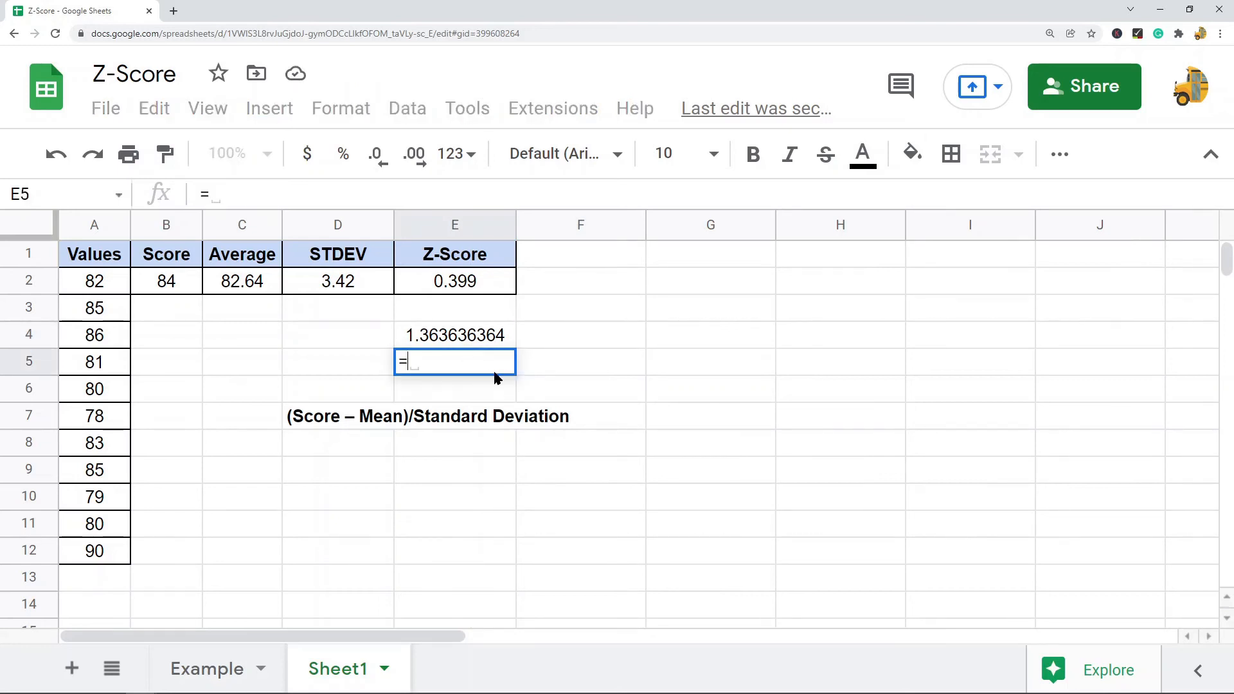
{"action": "left_click", "coordinate": [253, 287]}
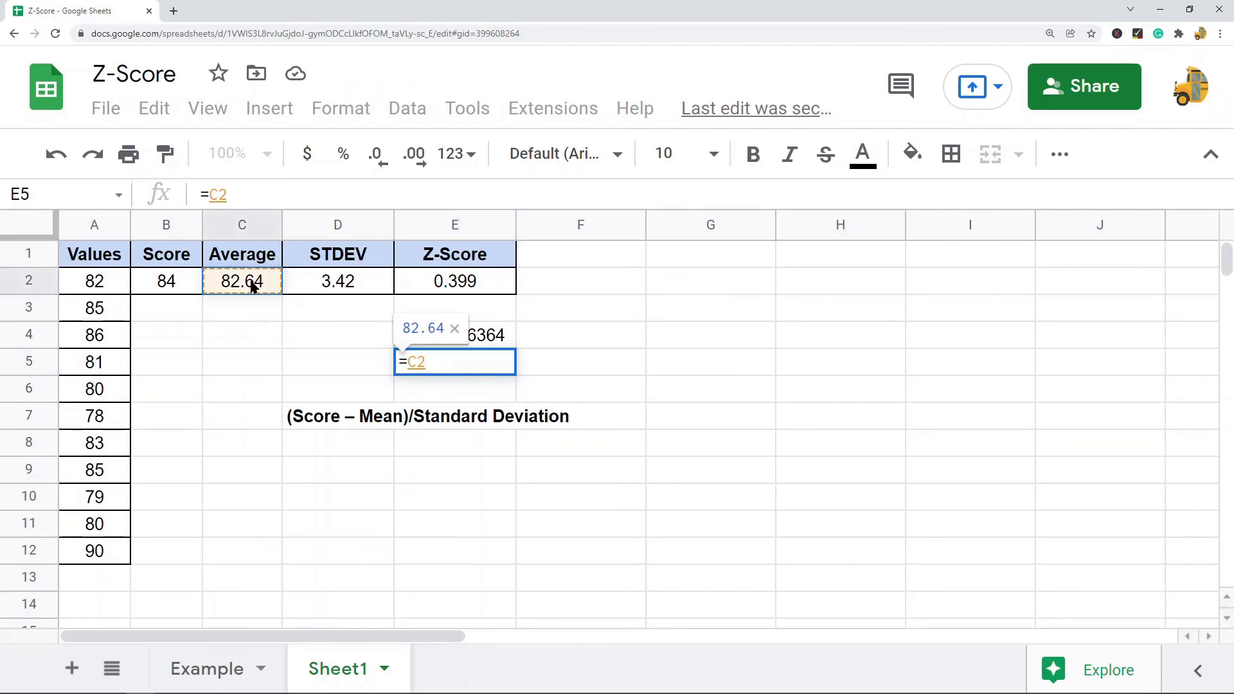
{"action": "type", "text": "+"}
{"action": "left_click", "coordinate": [483, 337]}
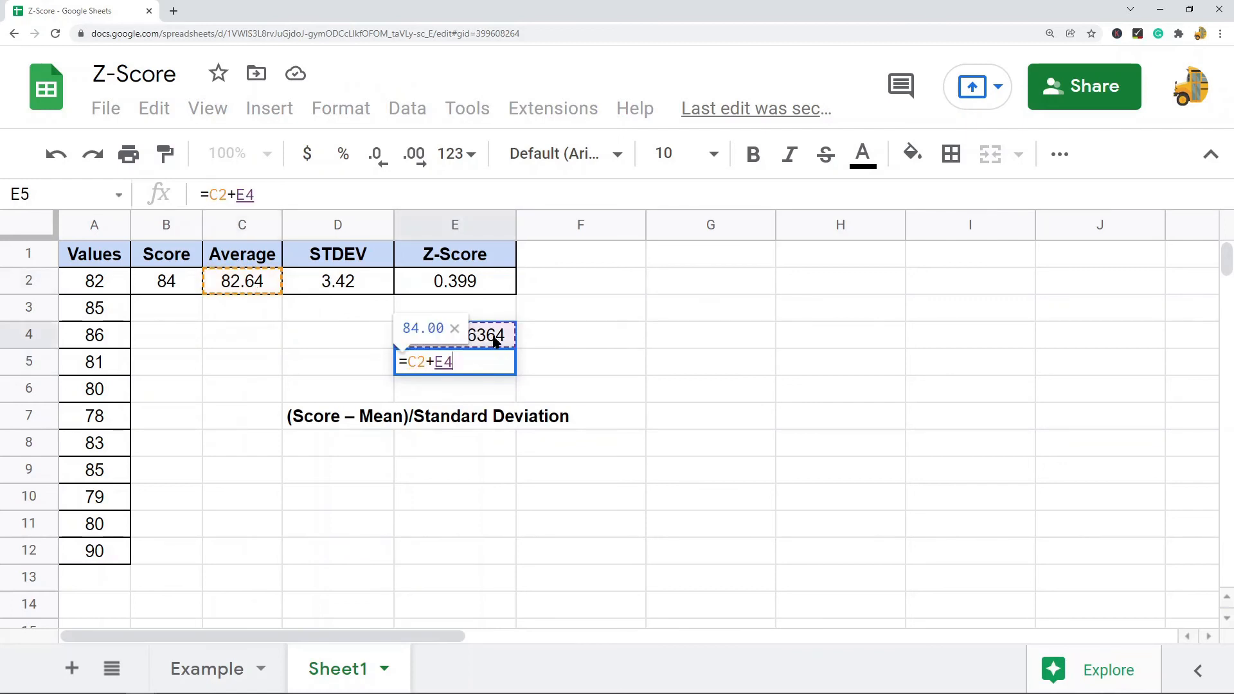
{"action": "key", "text": "Return"}
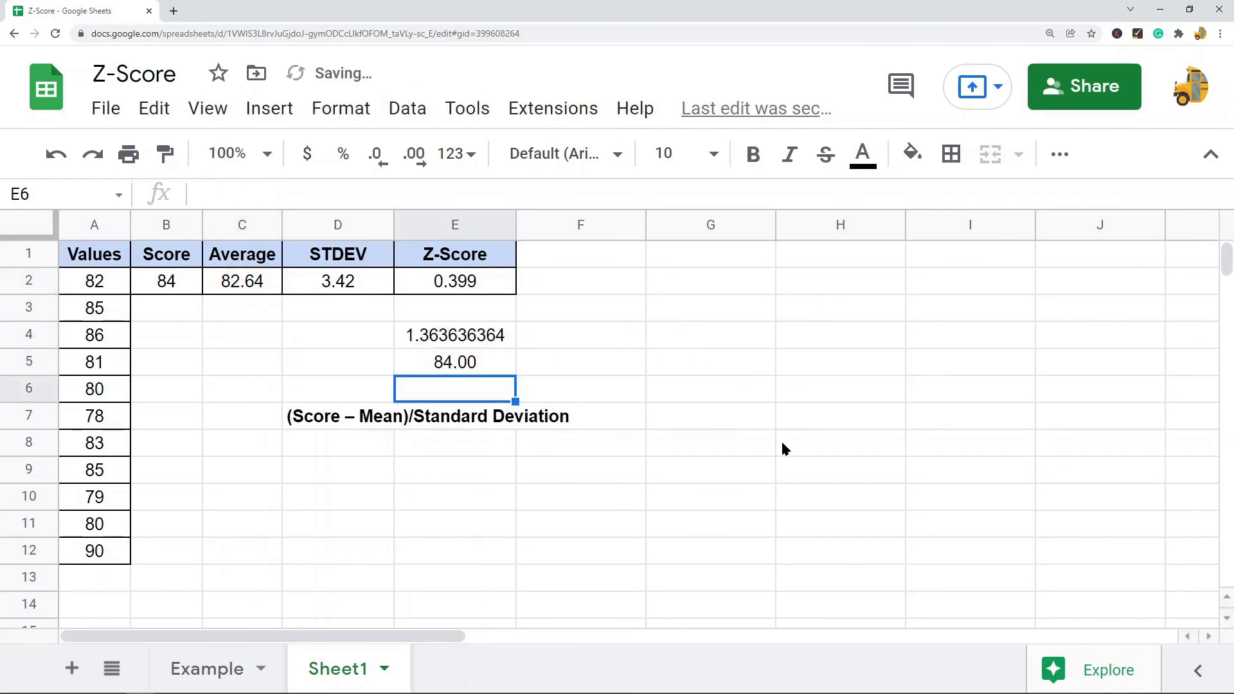
Inspect the Score, Z-Score, Average and check cells to compare their formulas and values
{"action": "left_click", "coordinate": [186, 290]}
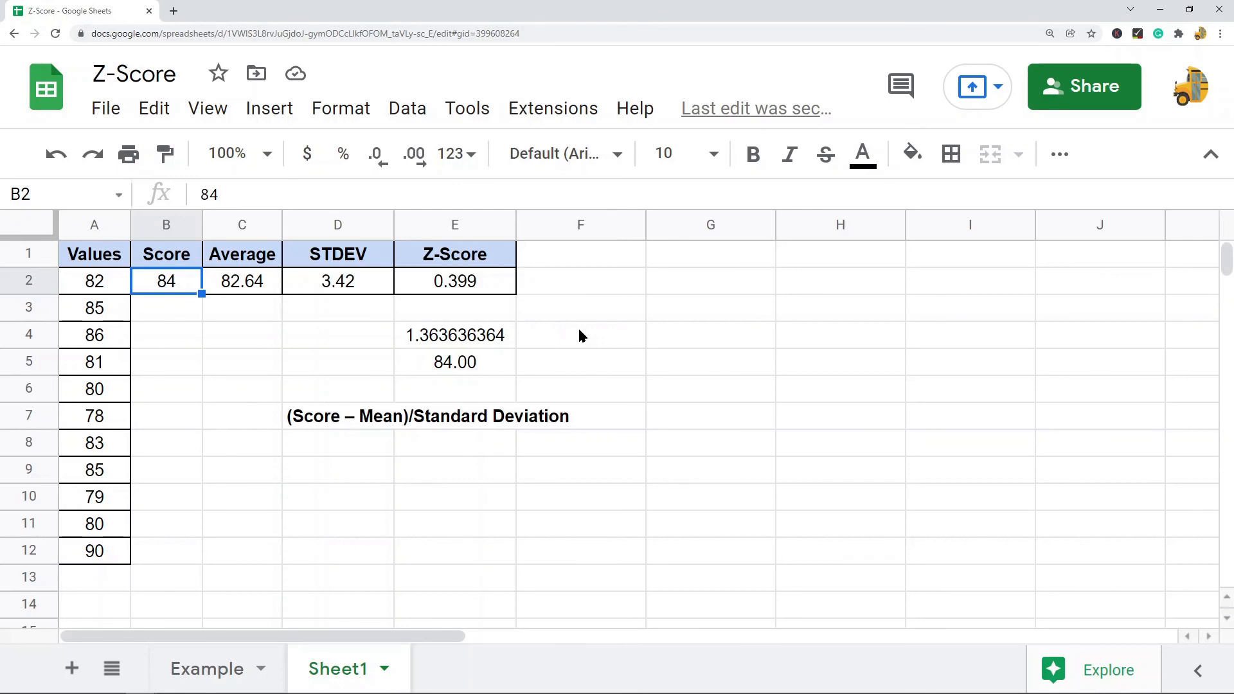
{"action": "left_click", "coordinate": [474, 288]}
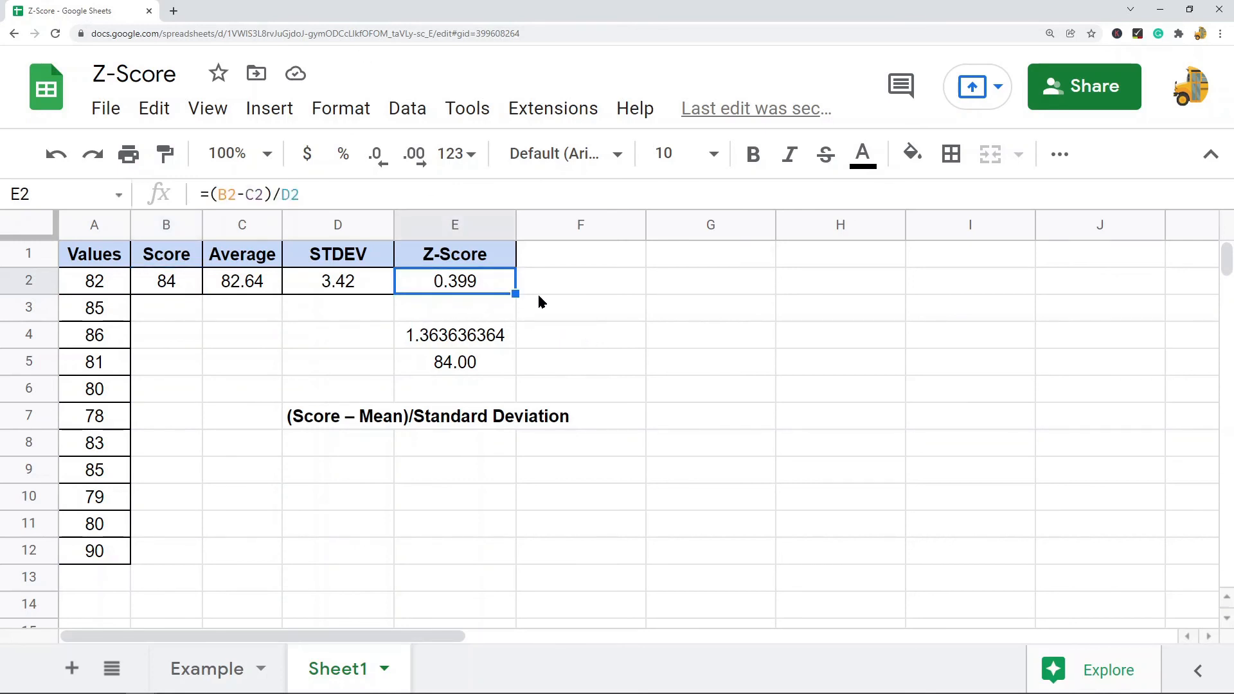
{"action": "left_click", "coordinate": [491, 337]}
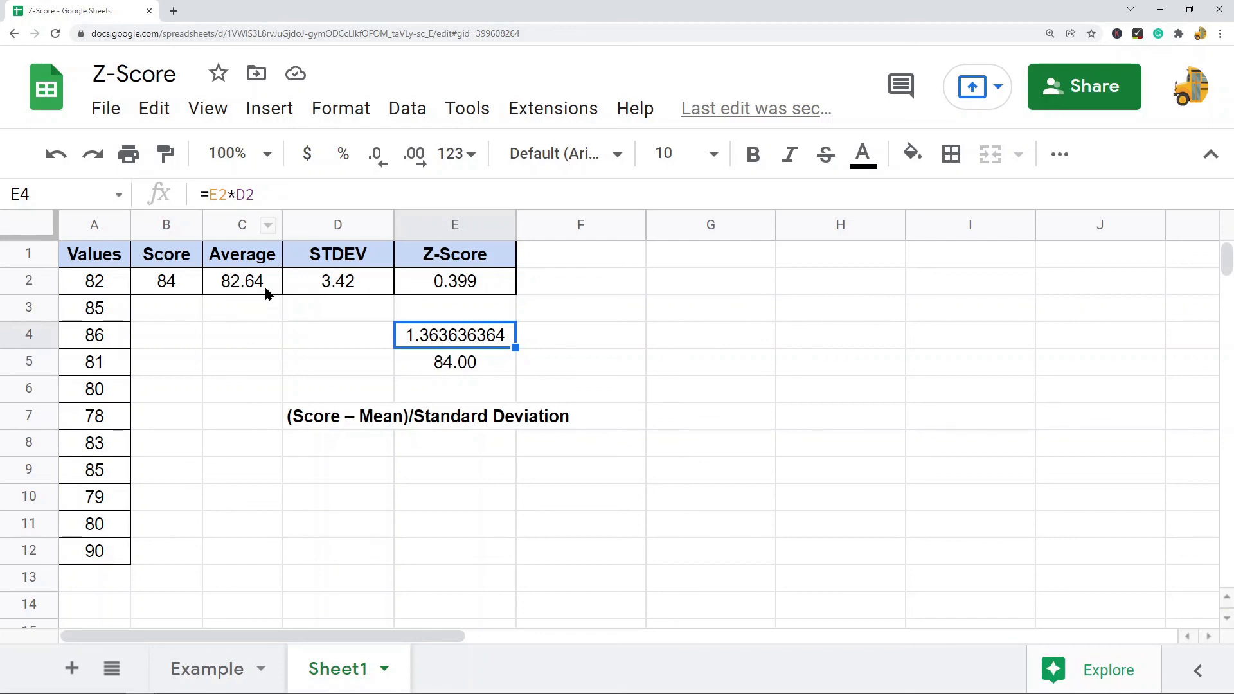
{"action": "left_click", "coordinate": [246, 281]}
{"action": "left_click", "coordinate": [467, 363]}
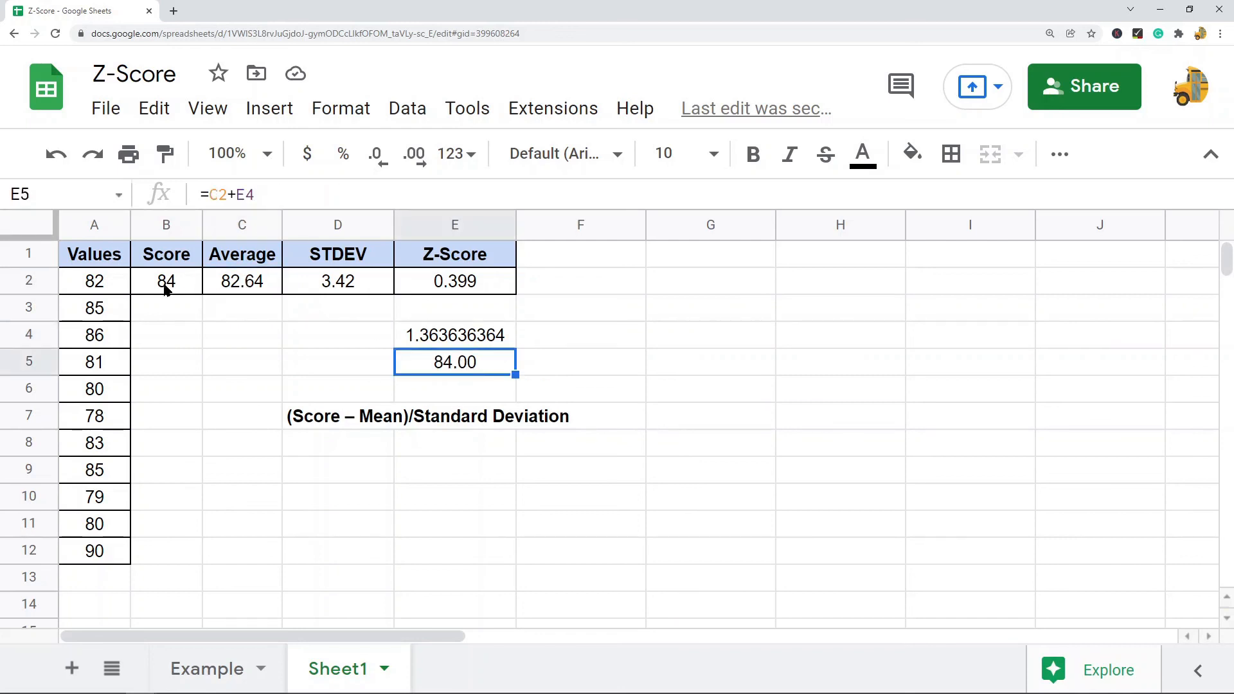